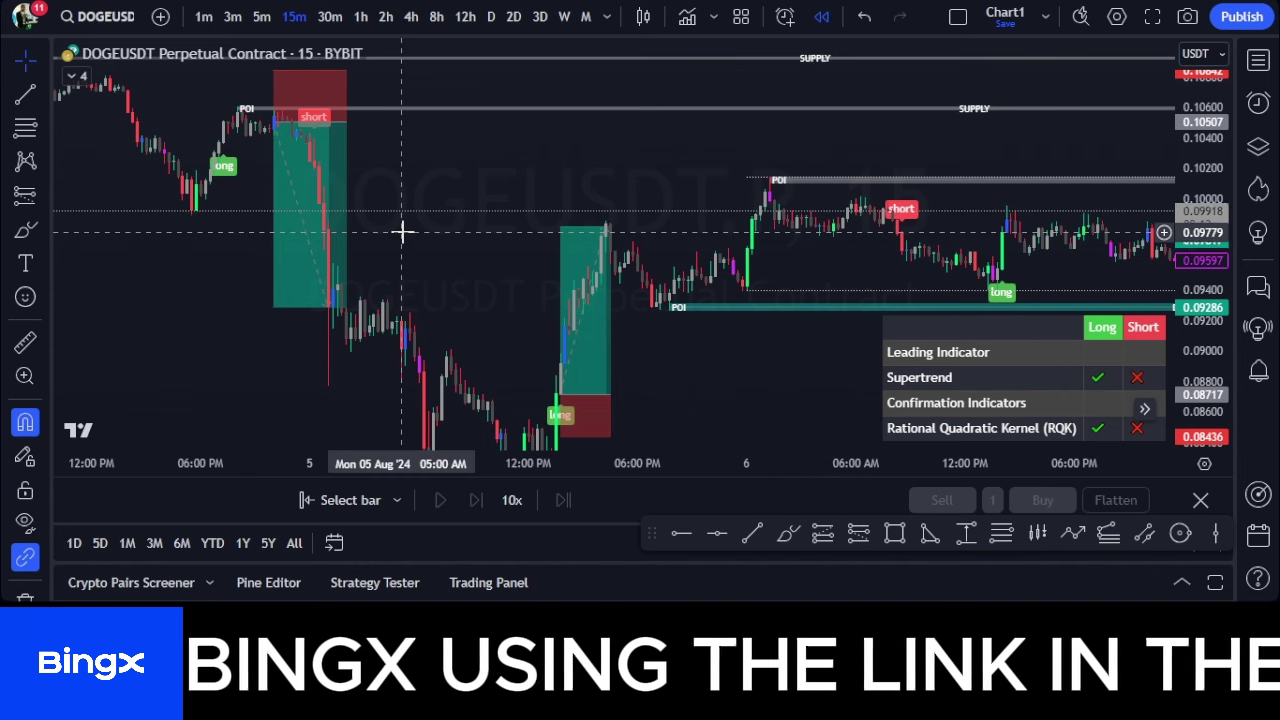
Search the indicator list for 'diy c' without adding anything, then pan and zoom the chart
click(686, 20)
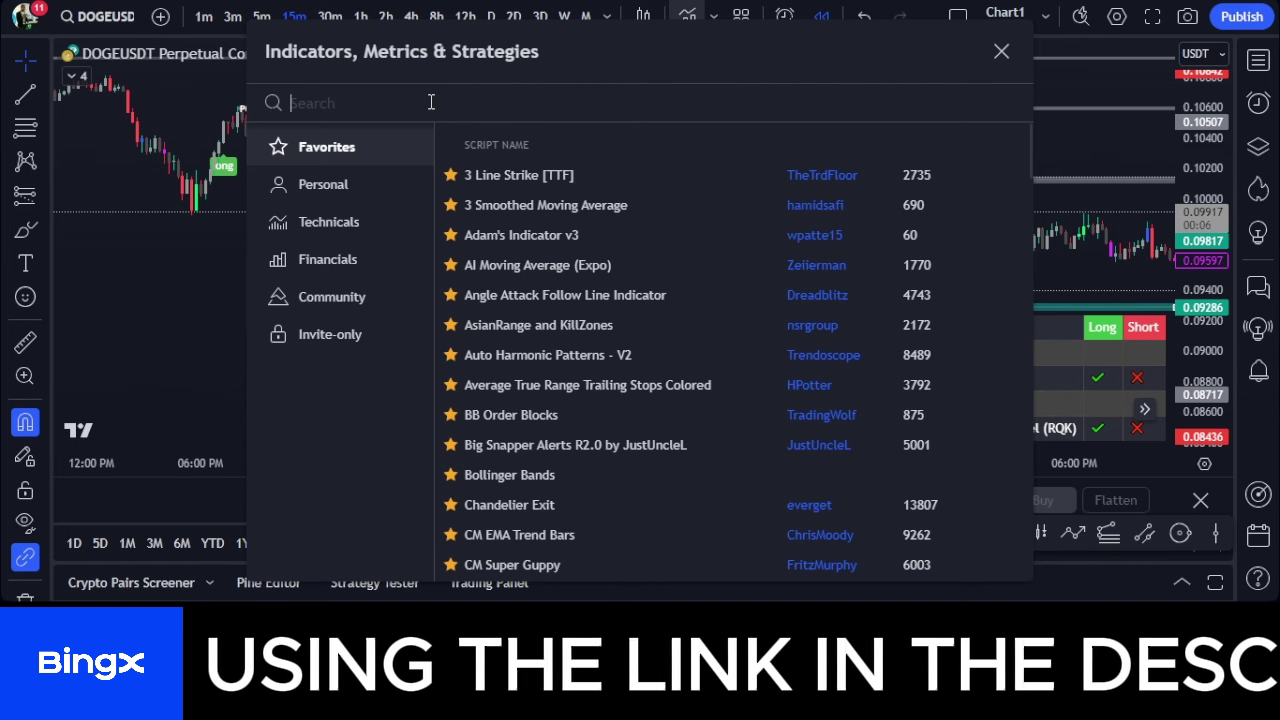
text(diy)
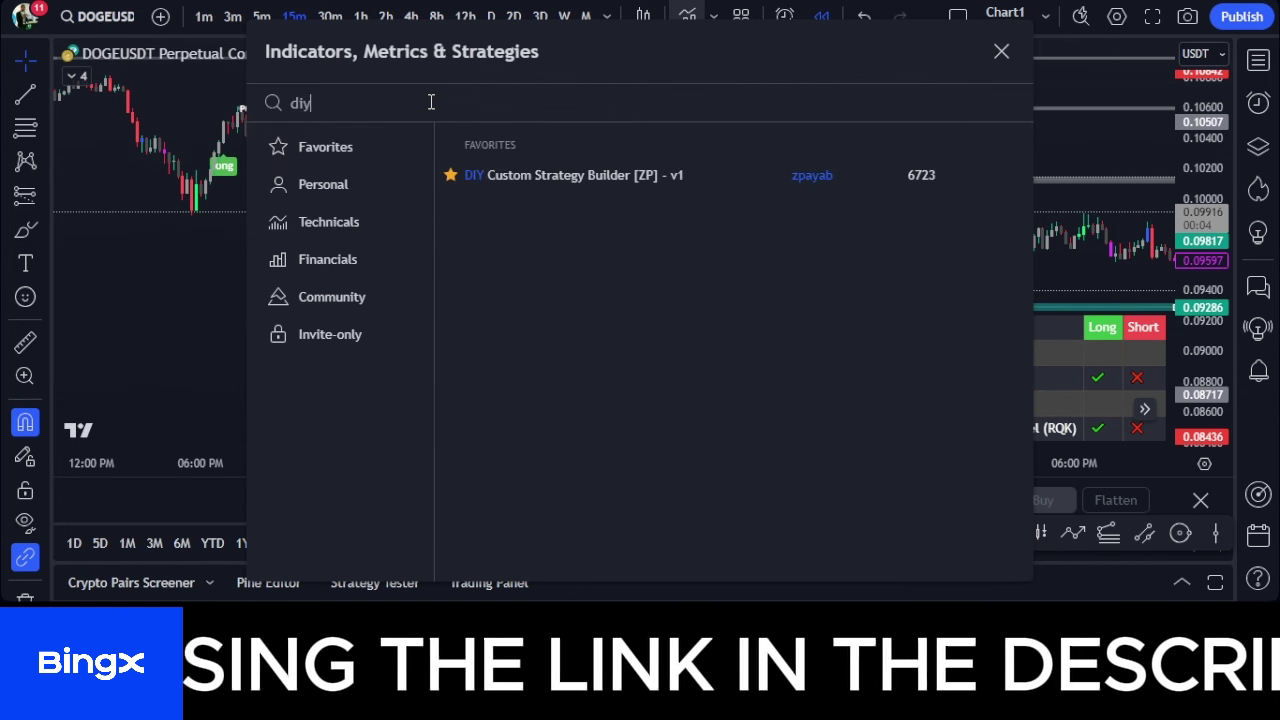
text( c)
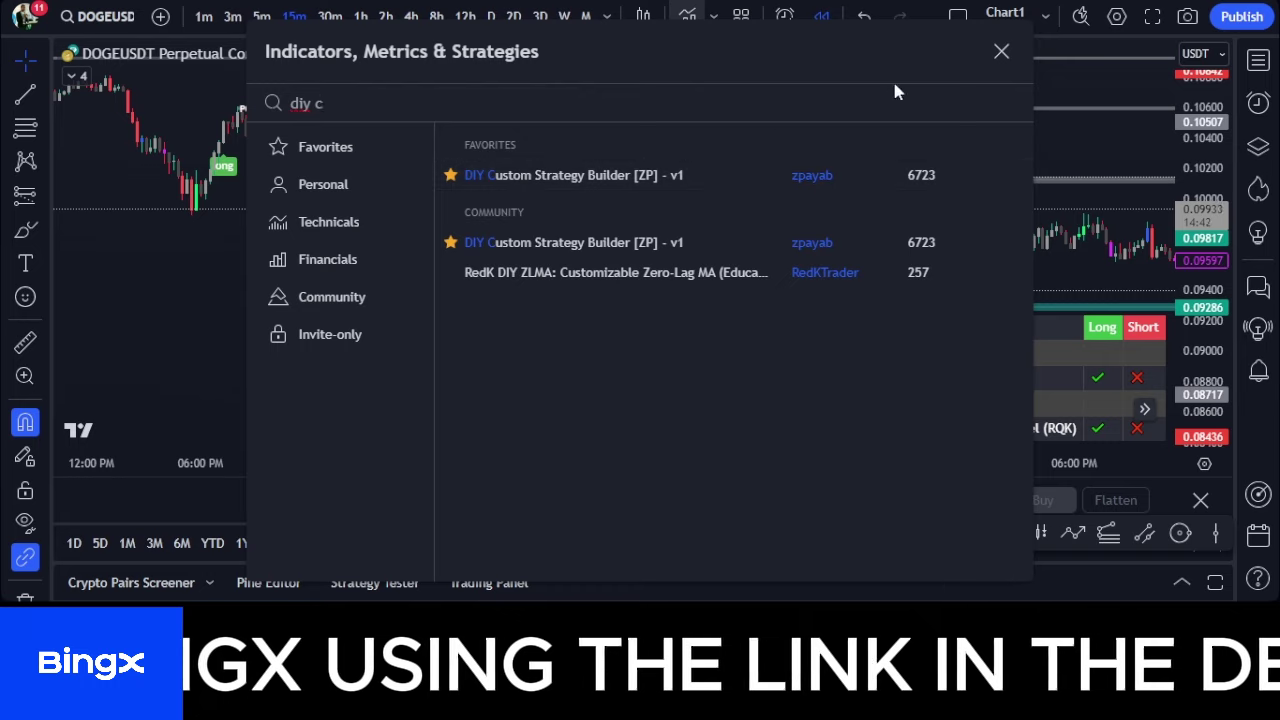
click(1001, 52)
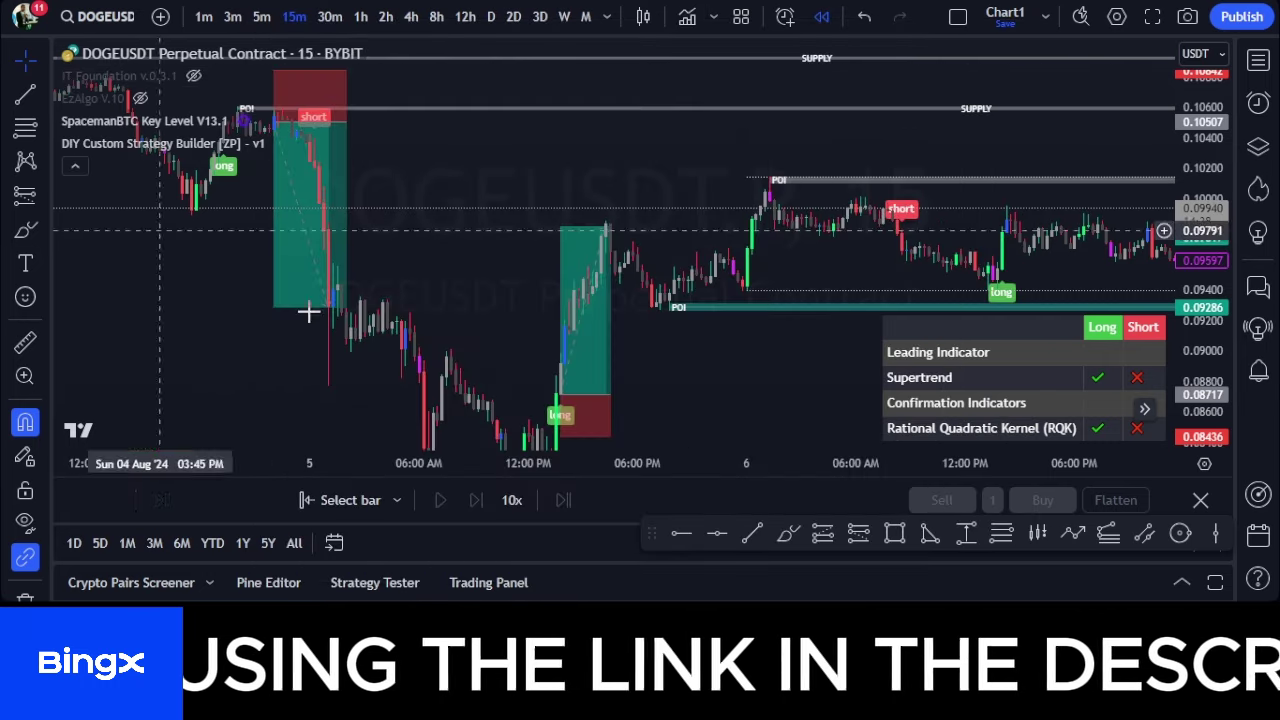
drag(750, 366, 690, 362)
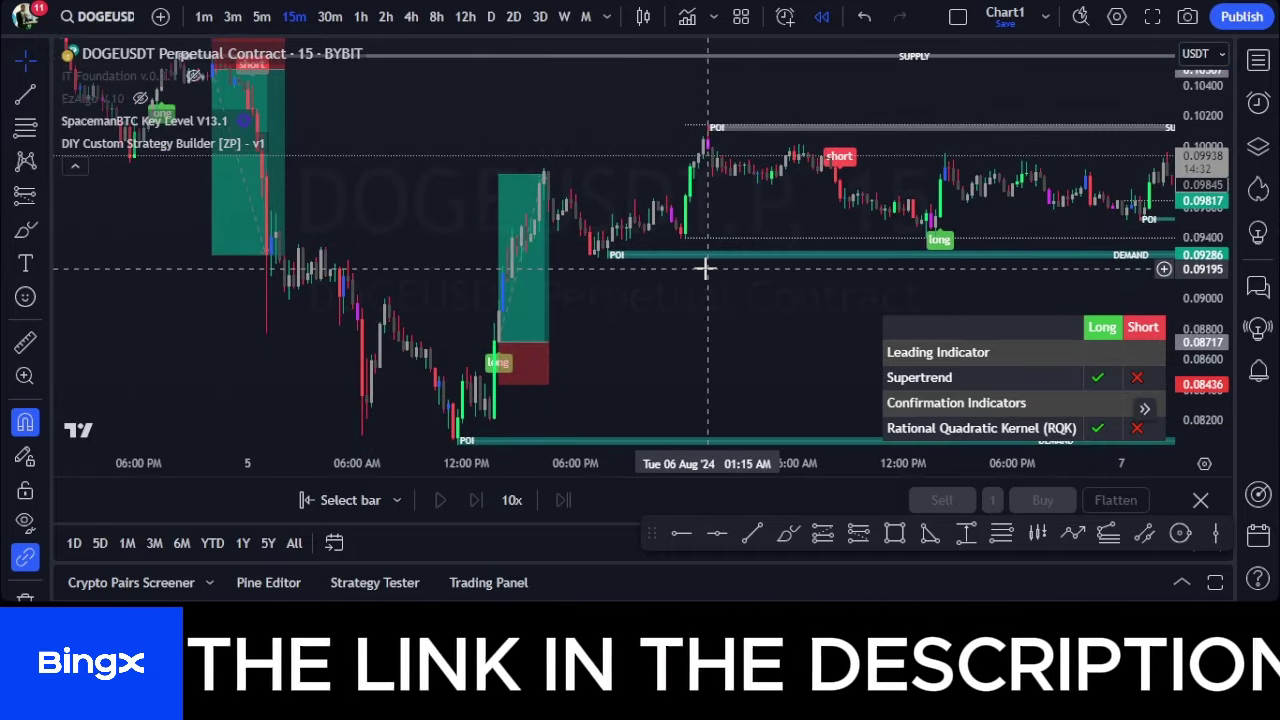
scroll(567, 280, down, 1)
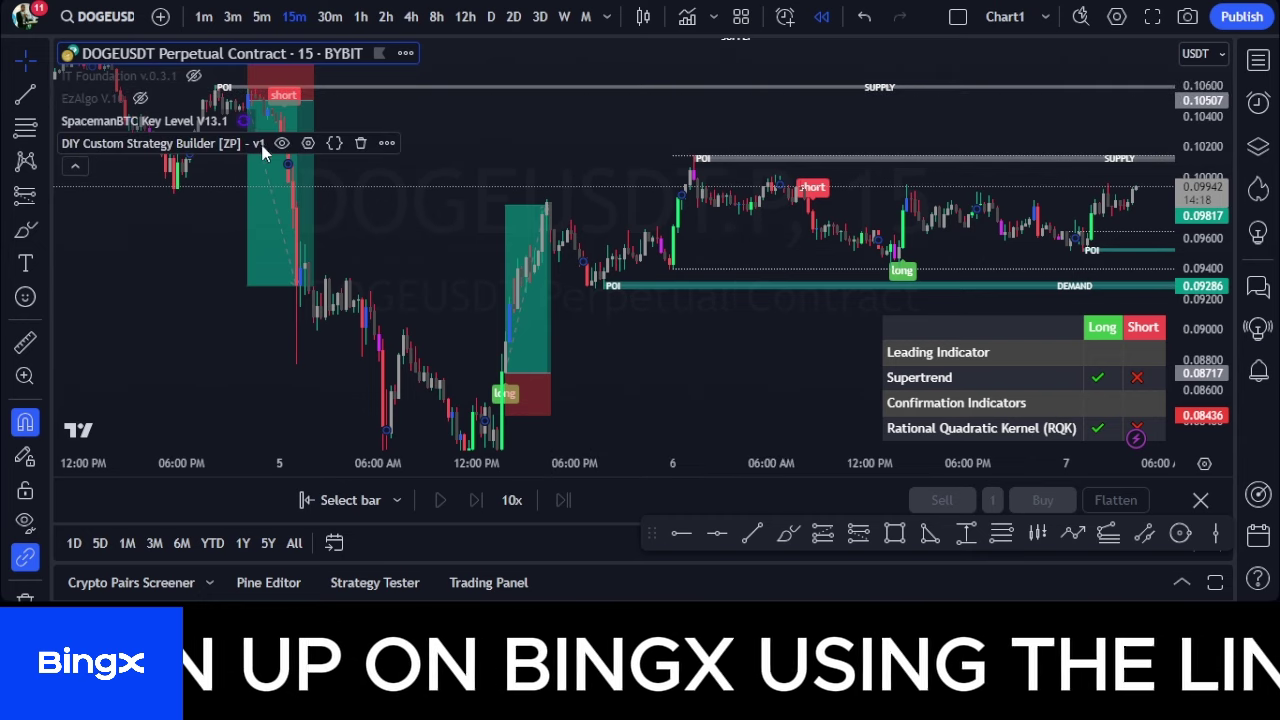
Open the DIY Custom Strategy Builder settings, move the dialog left, and show its Inputs tab
click(307, 145)
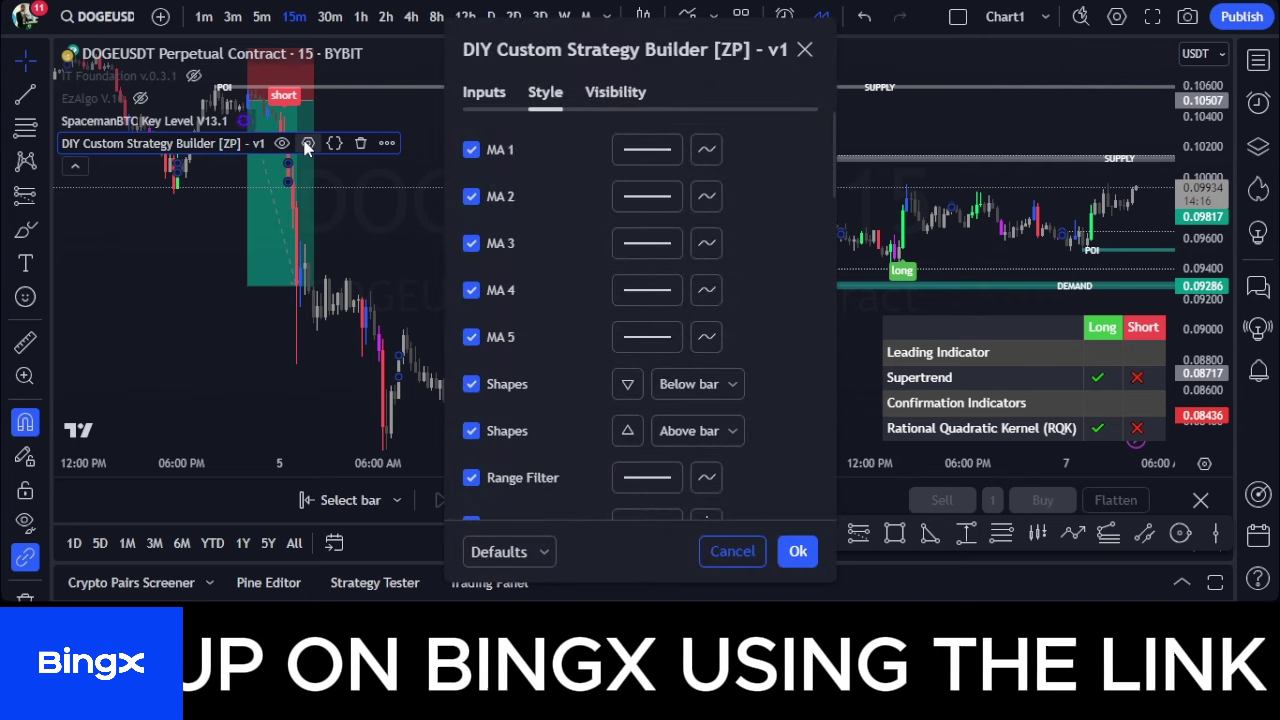
drag(655, 28, 518, 5)
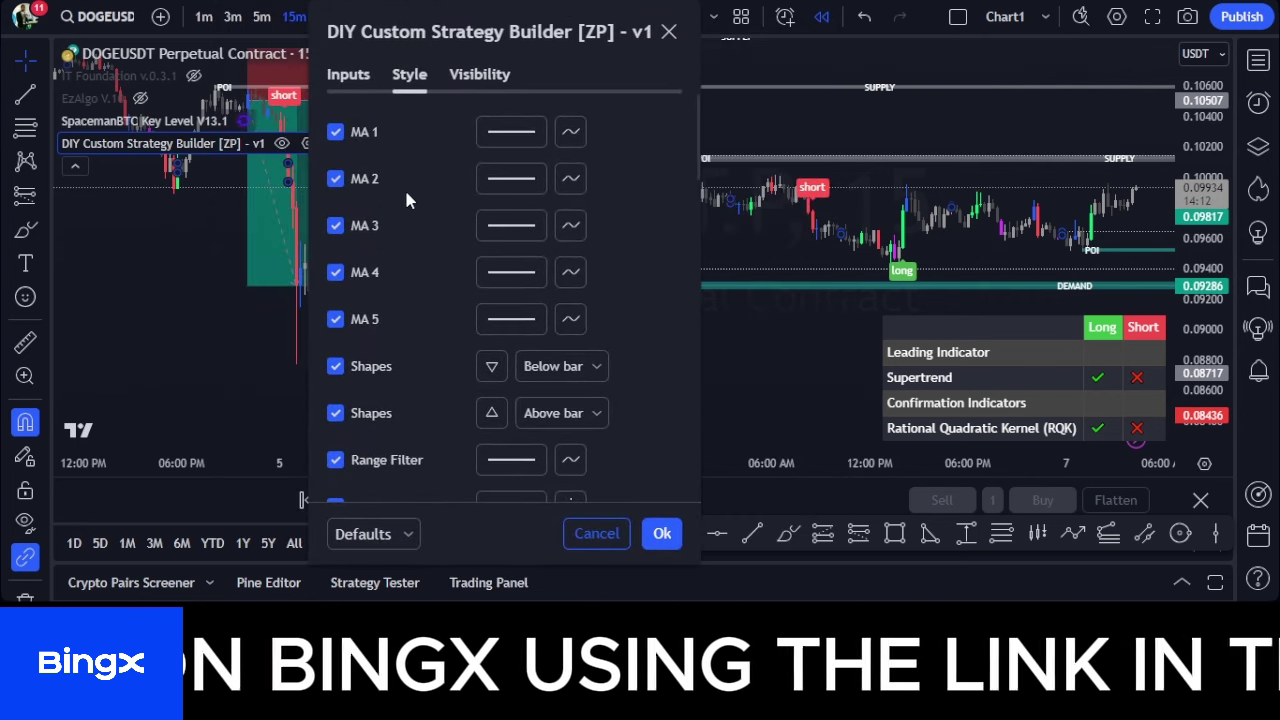
scroll(404, 190, down, 2)
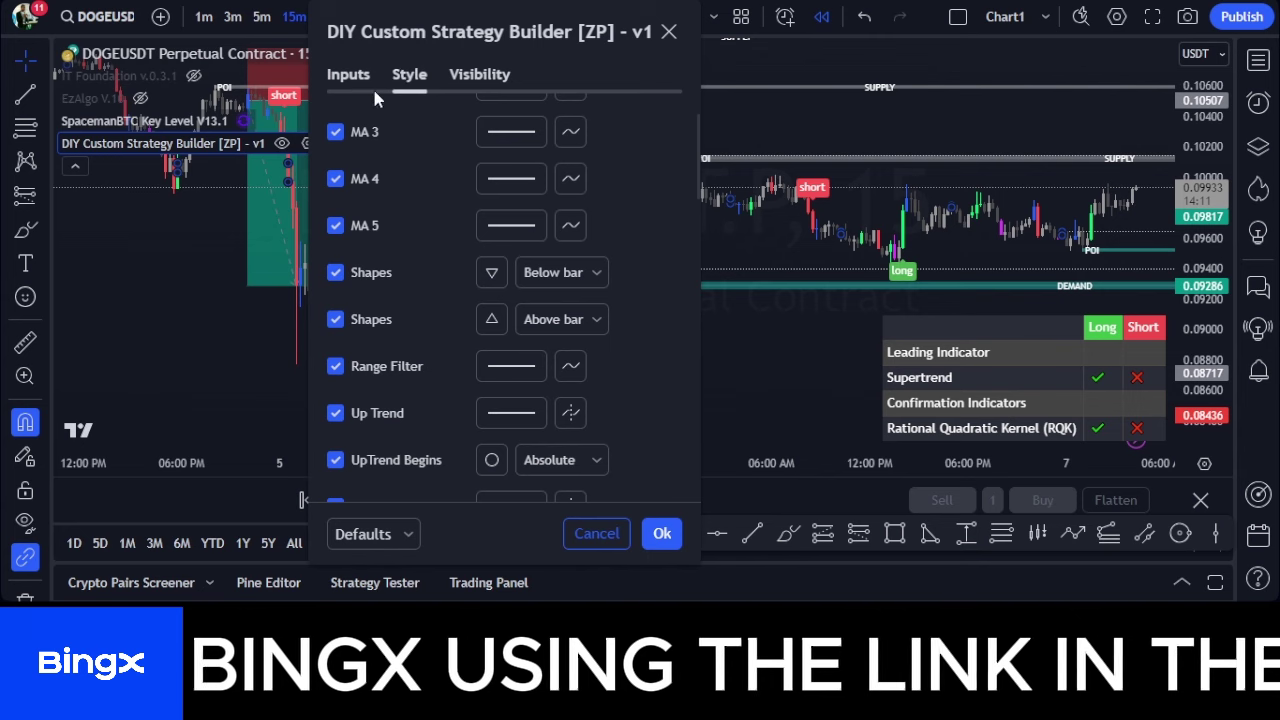
click(355, 82)
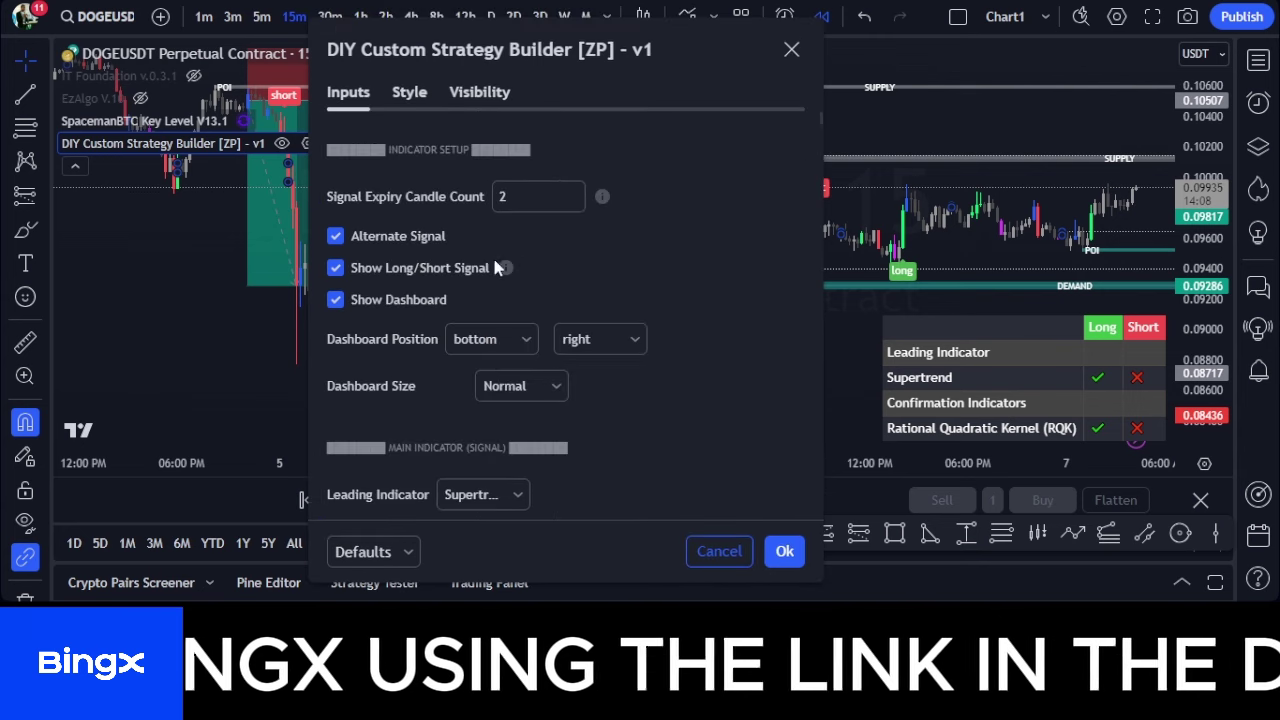
Scroll through the inputs, reviewing signal expiry 2 and the bottom-right dashboard setting
scroll(495, 268, down, 15)
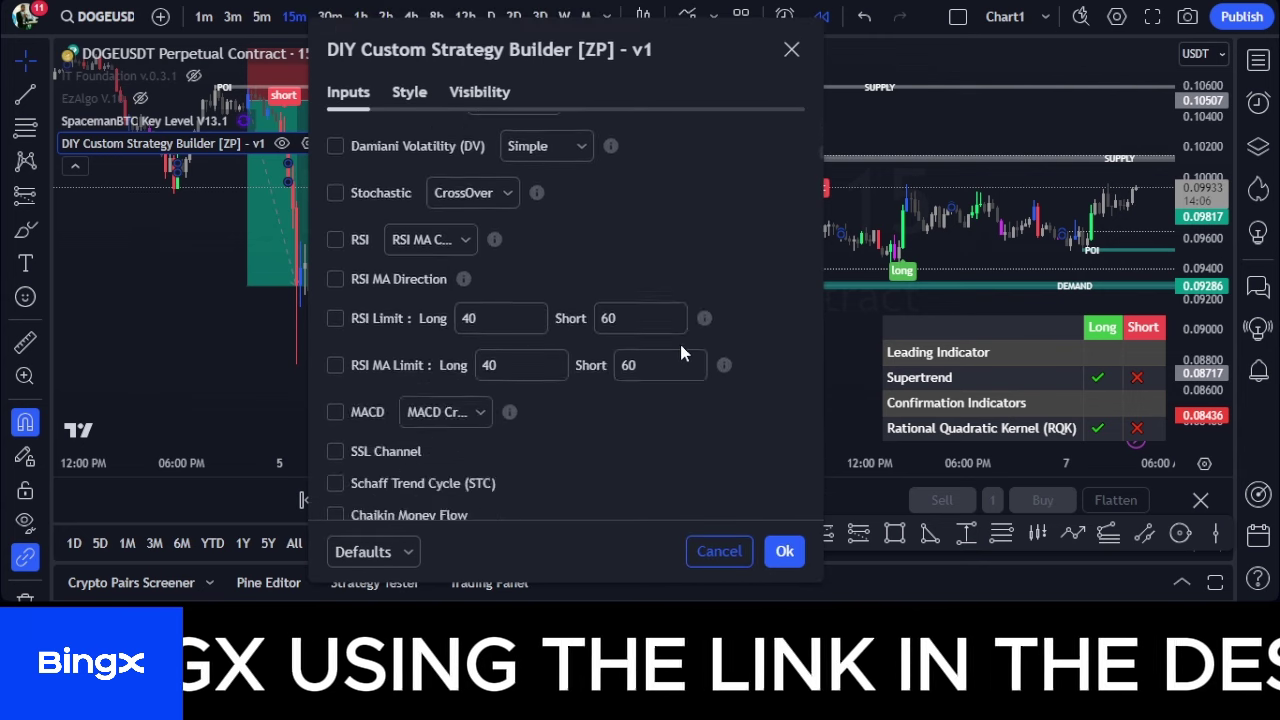
scroll(680, 352, down, 20)
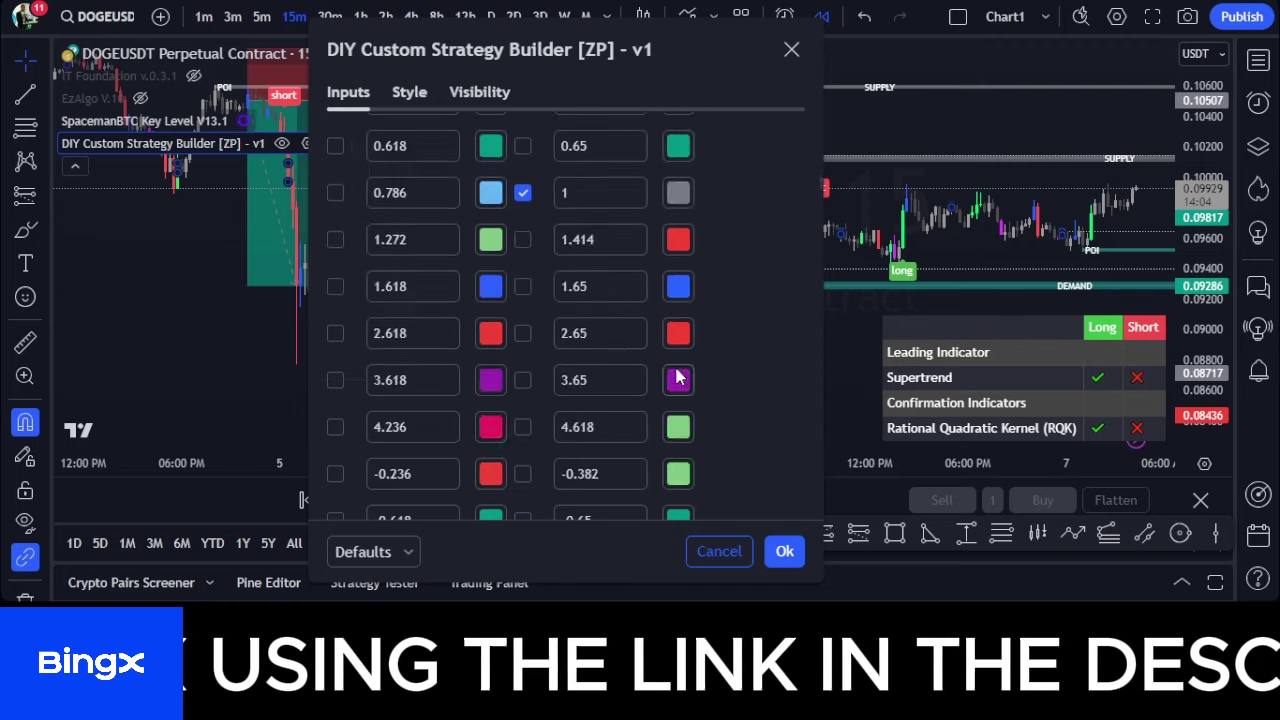
scroll(676, 370, down, 20)
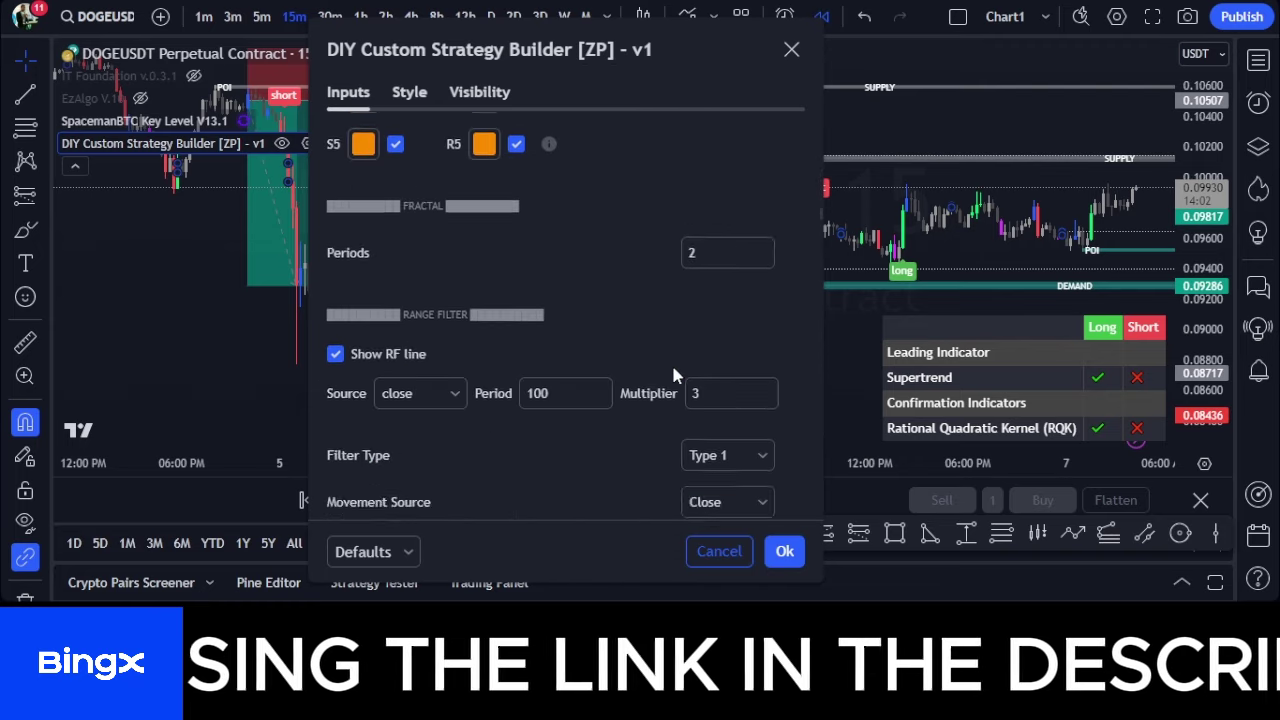
scroll(673, 375, down, 20)
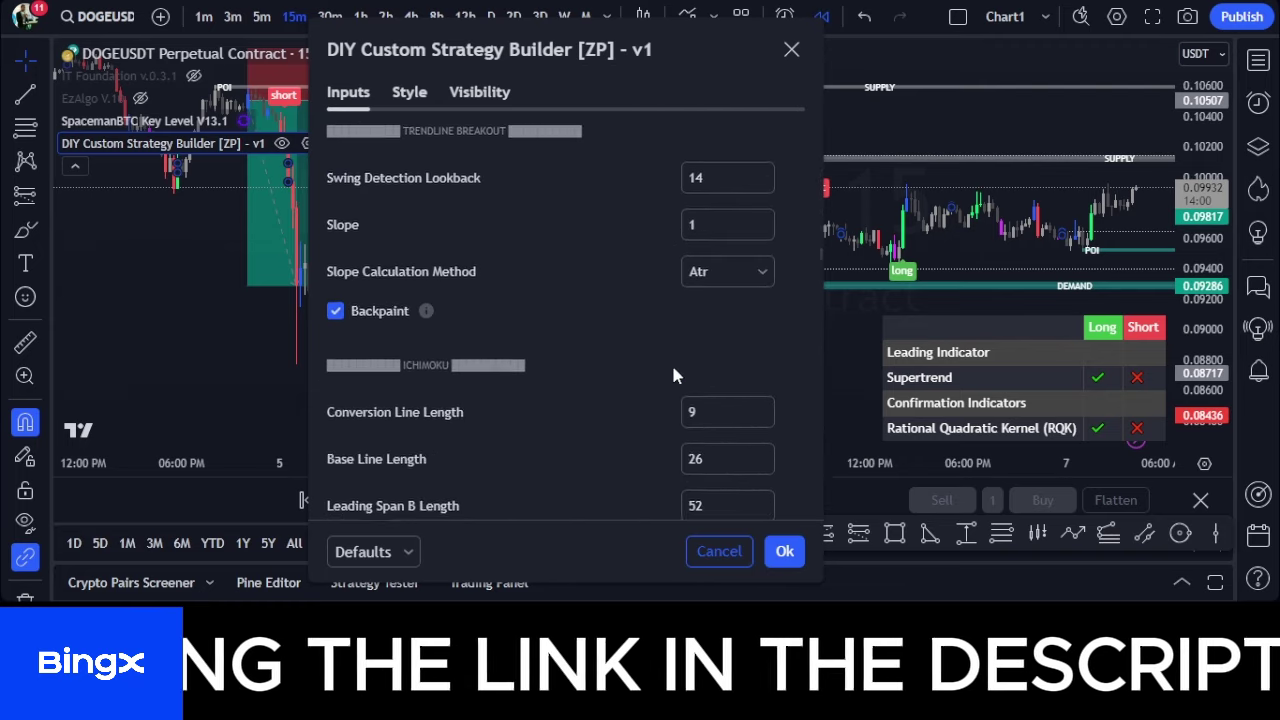
scroll(673, 375, down, 5)
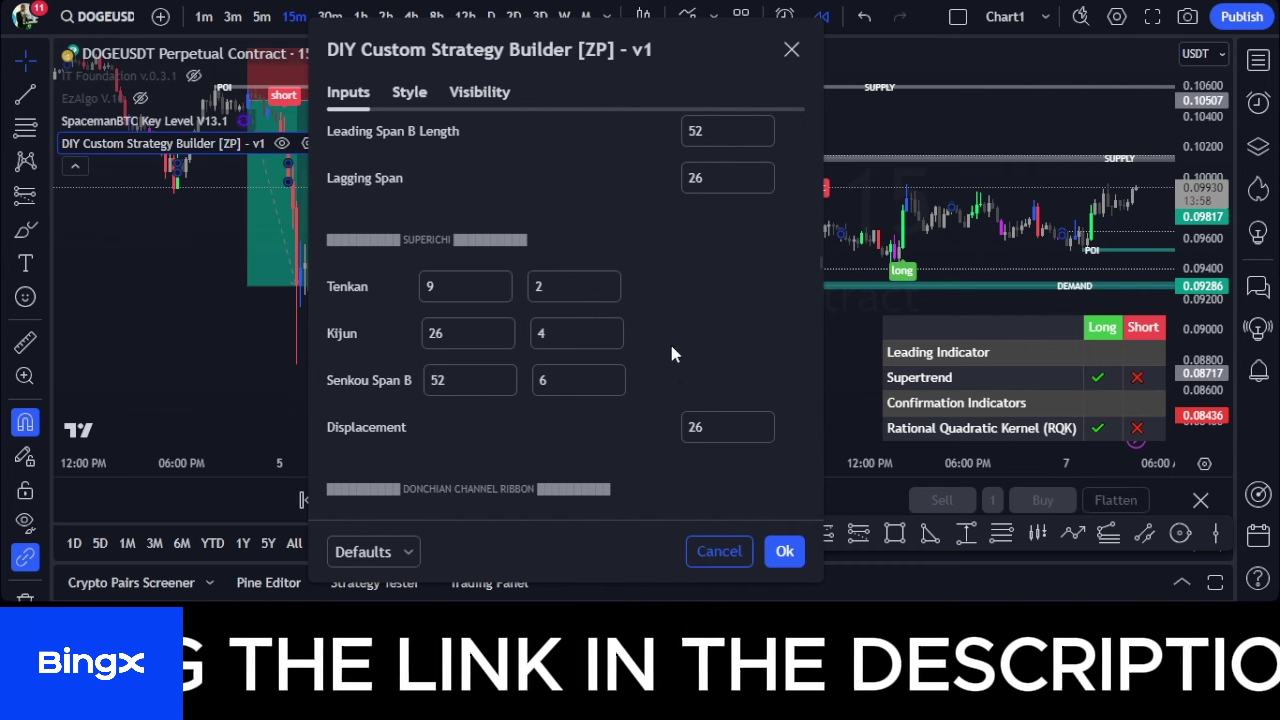
scroll(671, 355, down, 5)
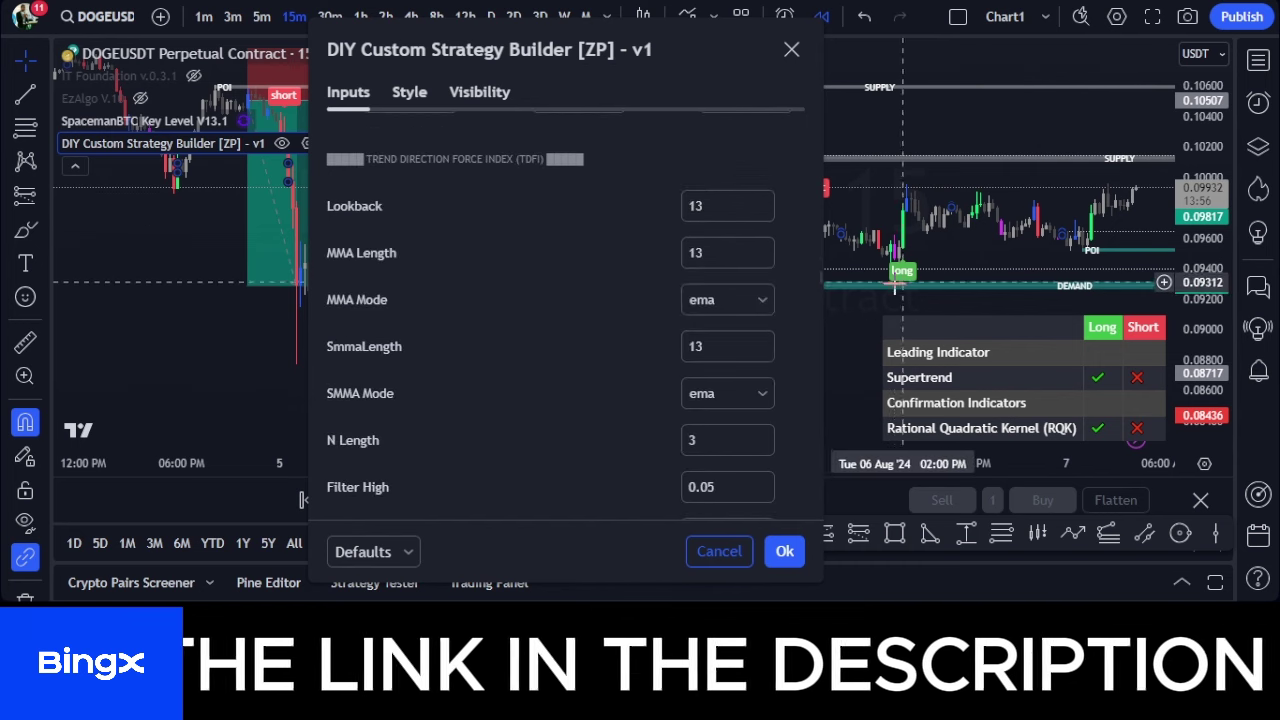
scroll(570, 290, down, 15)
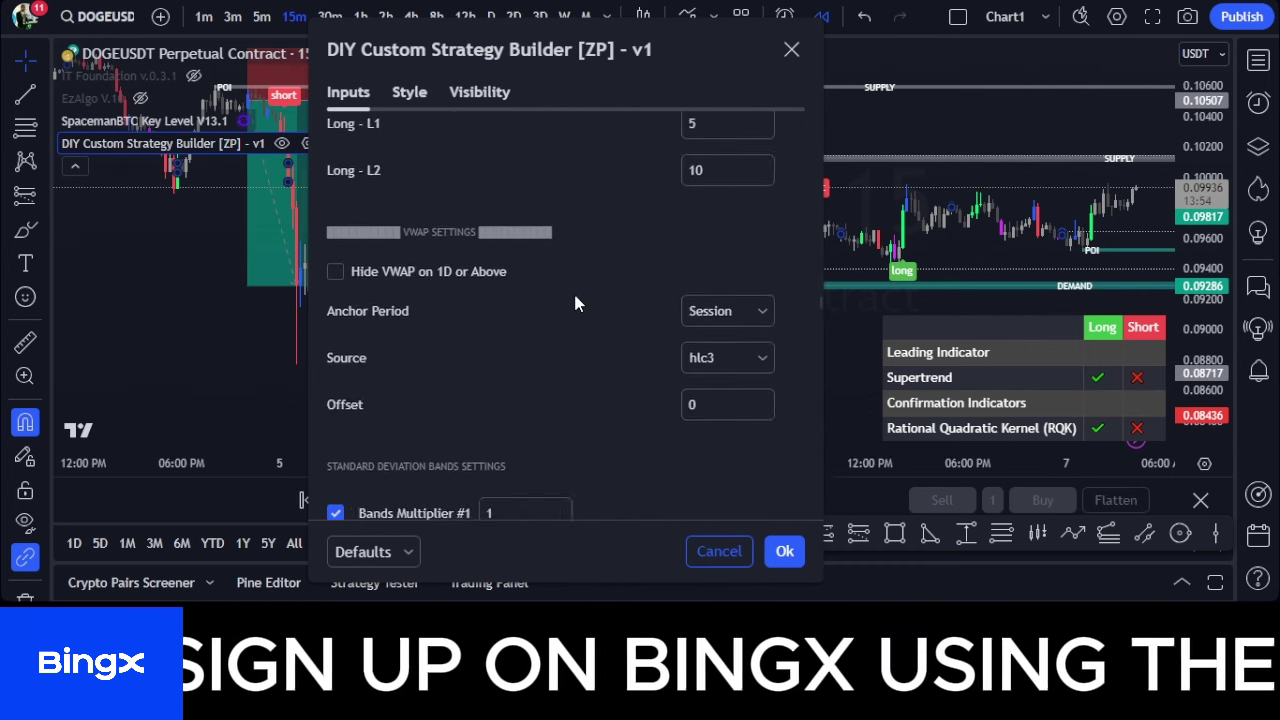
scroll(575, 303, down, 20)
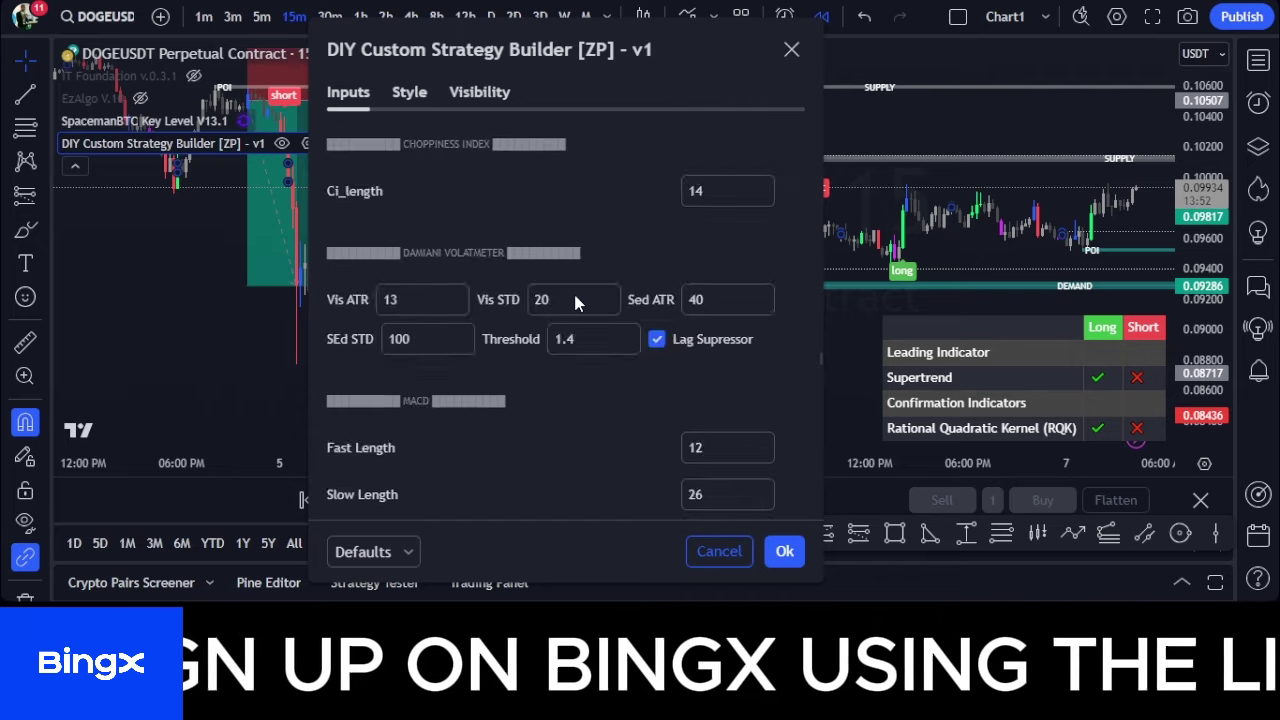
scroll(570, 290, down, 20)
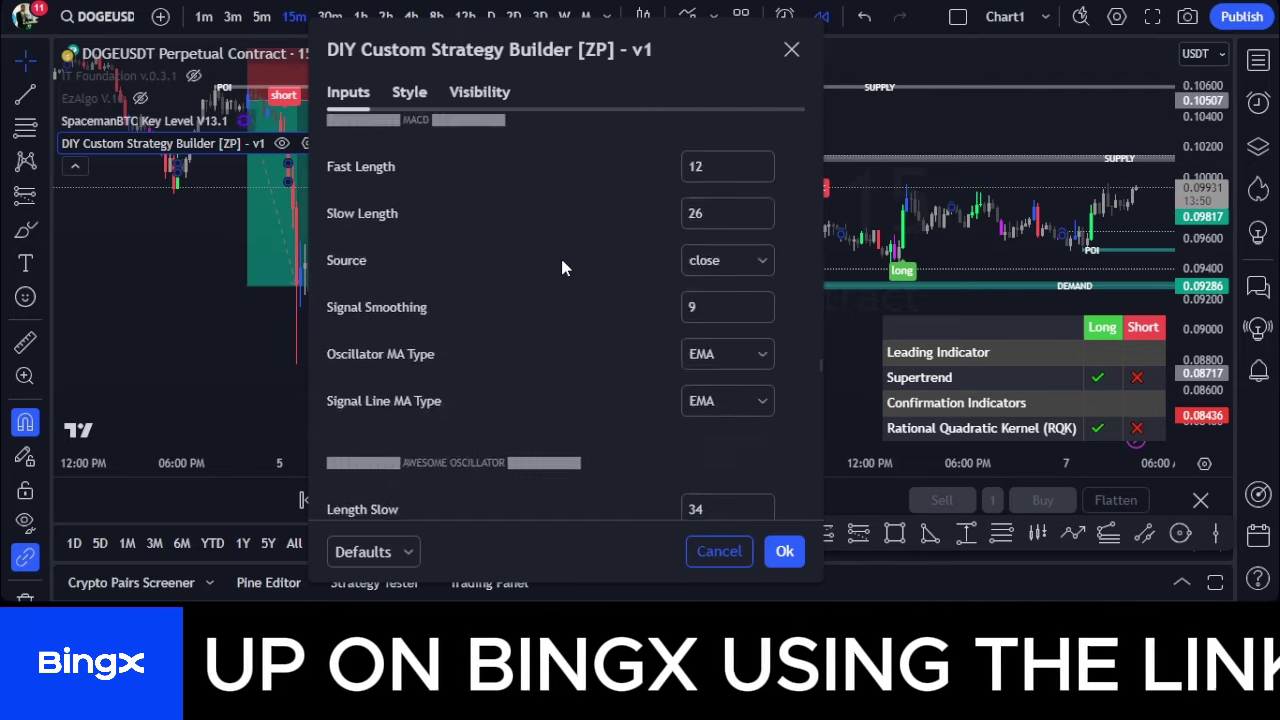
scroll(562, 266, down, 20)
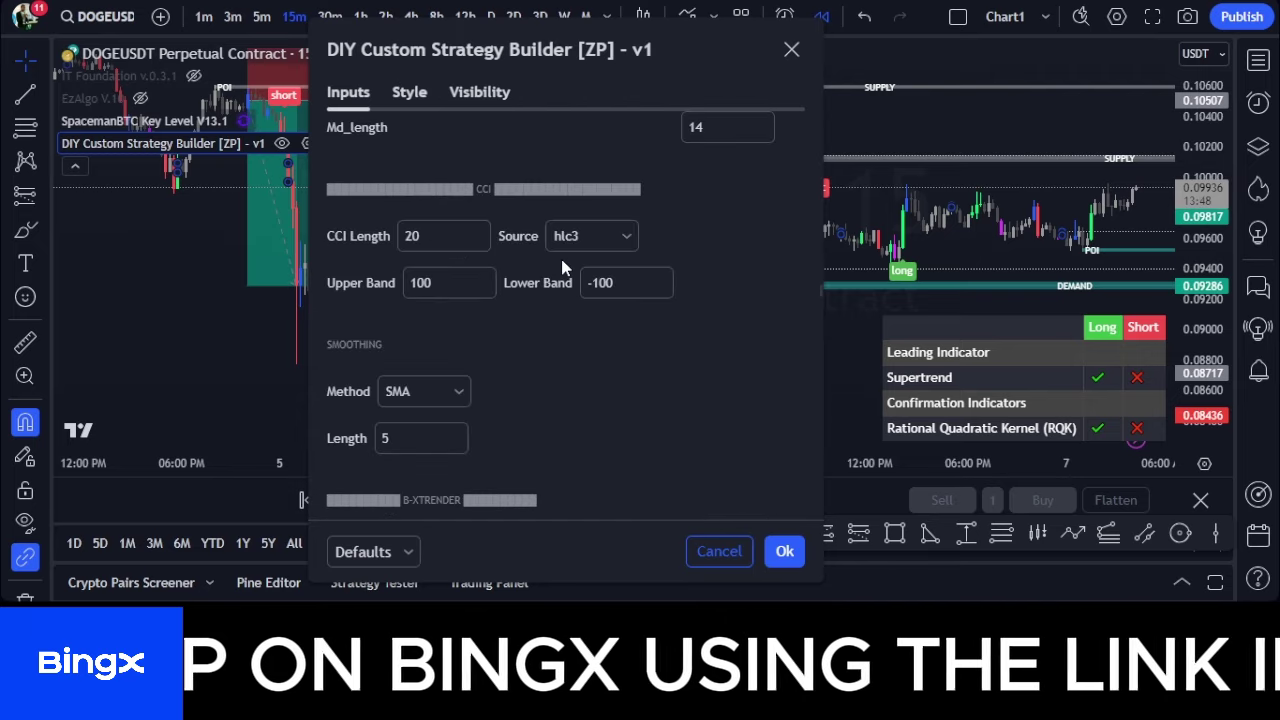
scroll(562, 267, down, 20)
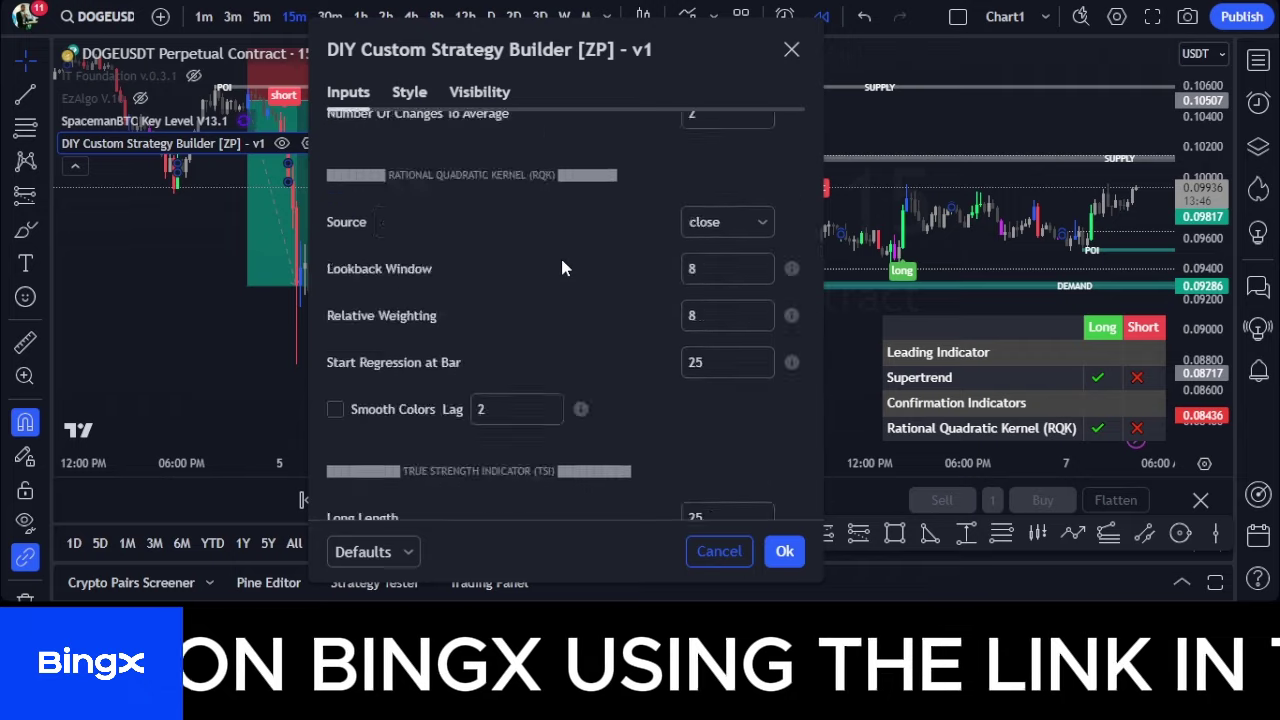
scroll(558, 268, up, 5)
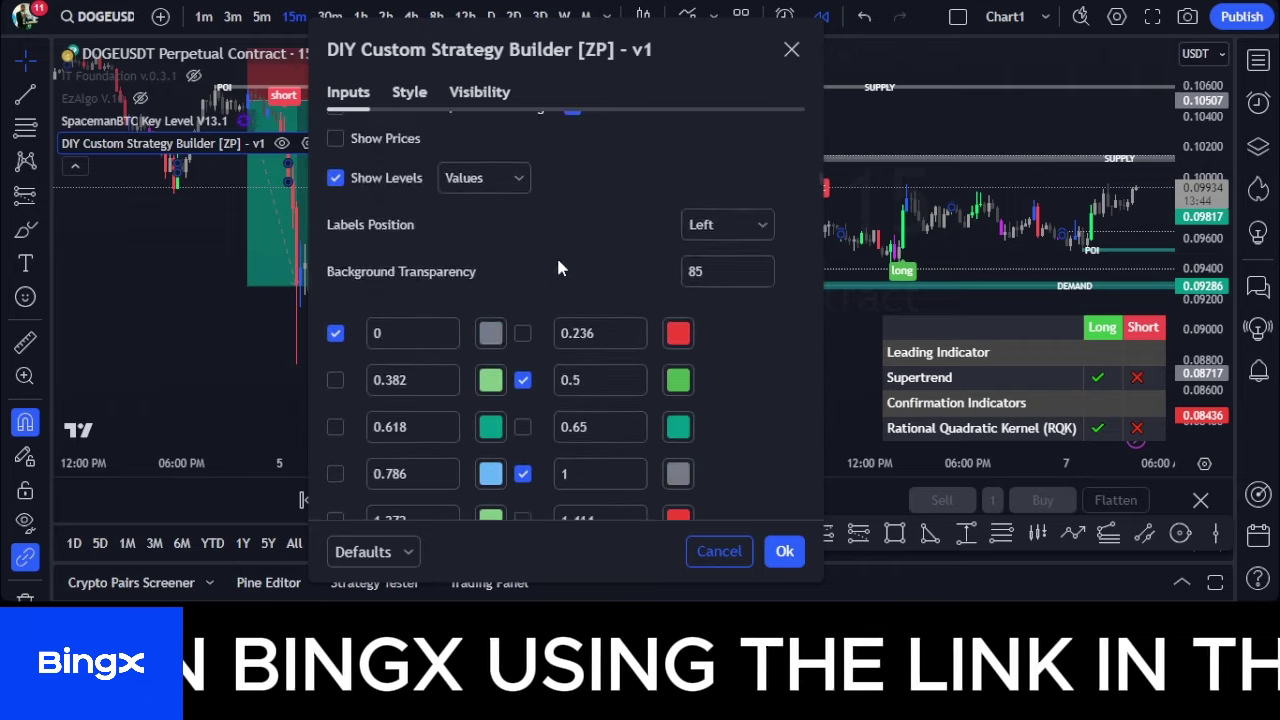
scroll(558, 268, down, 15)
scroll(558, 268, up, 10)
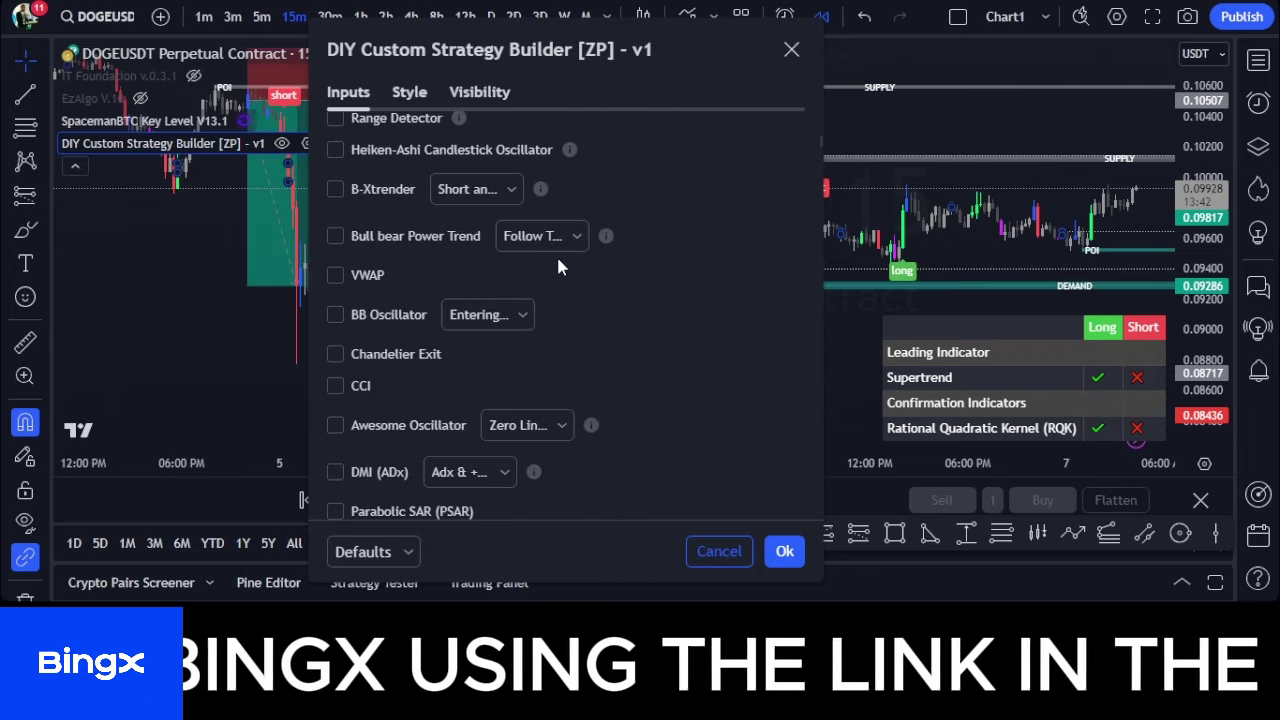
scroll(558, 268, up, 5)
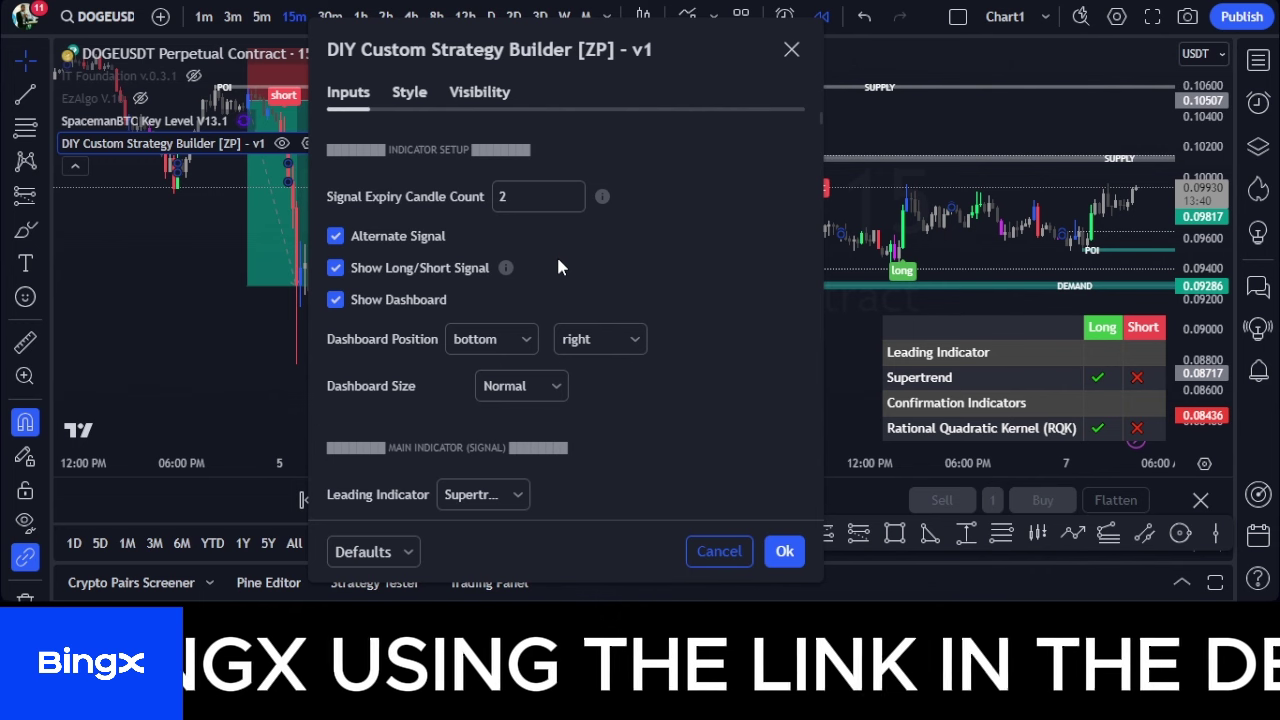
scroll(558, 267, down, 4)
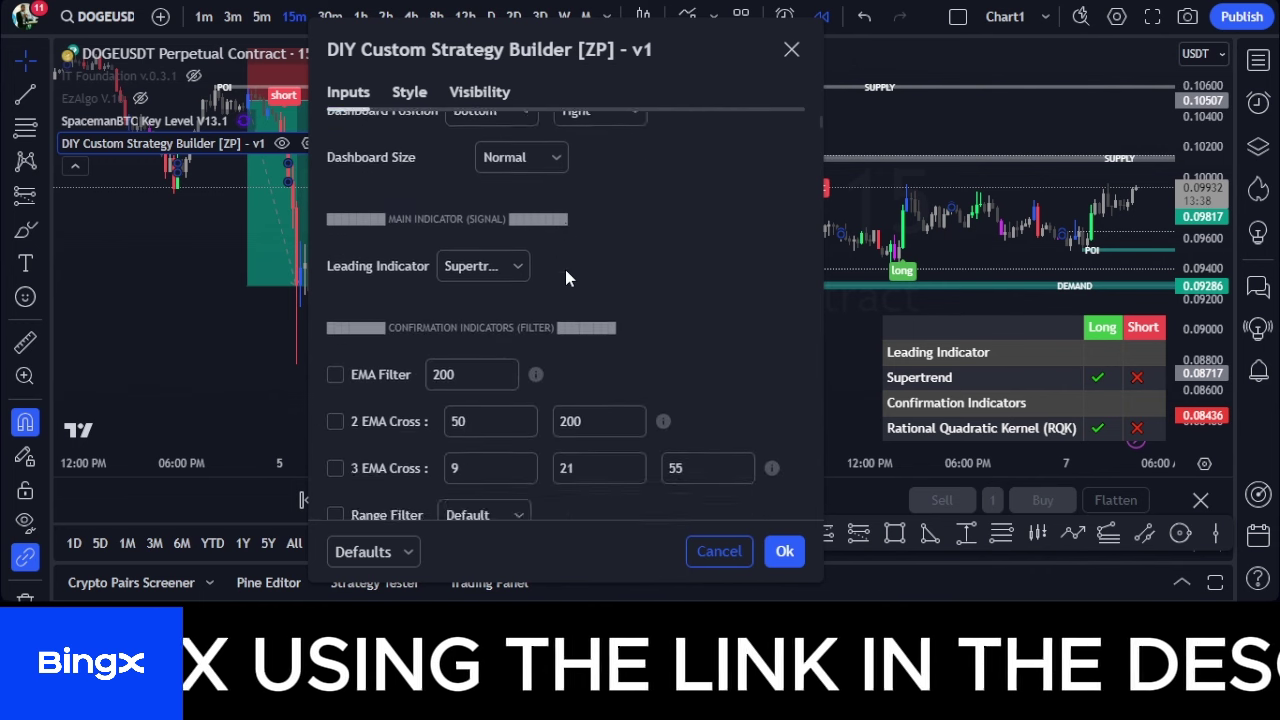
scroll(565, 275, up, 4)
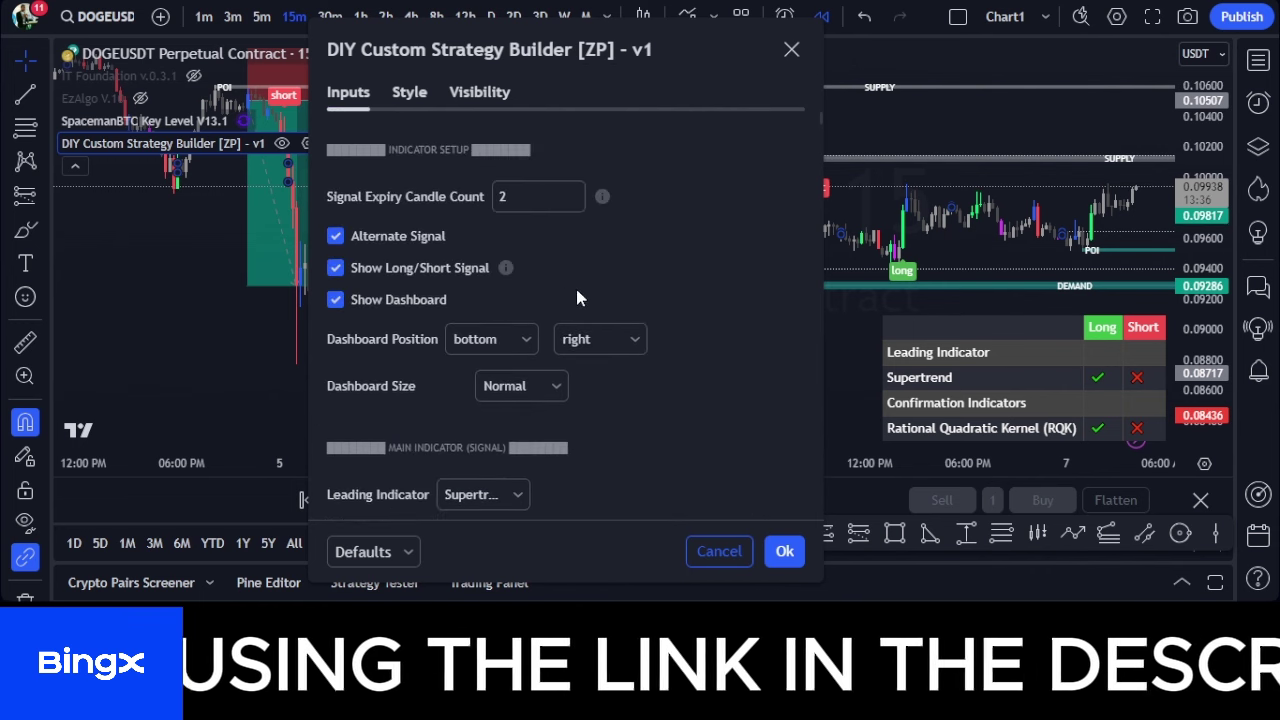
scroll(575, 288, down, 5)
scroll(574, 290, up, 2)
click(517, 216)
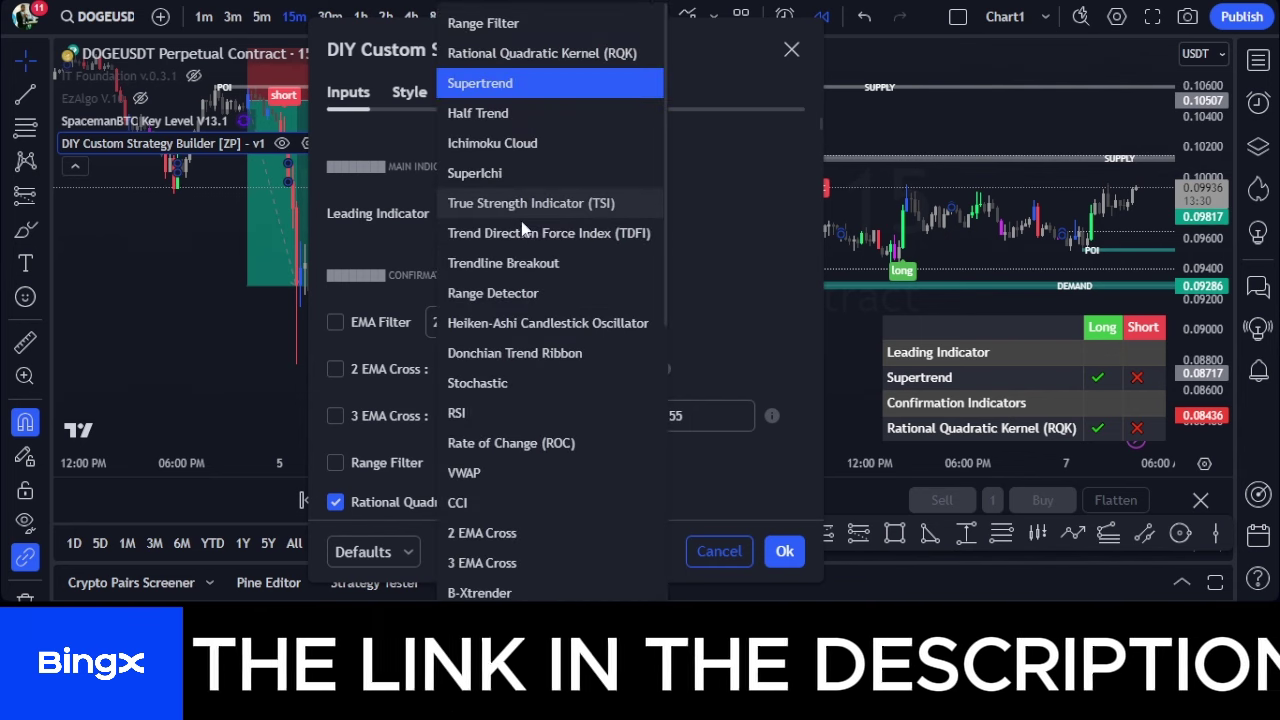
scroll(536, 263, down, 5)
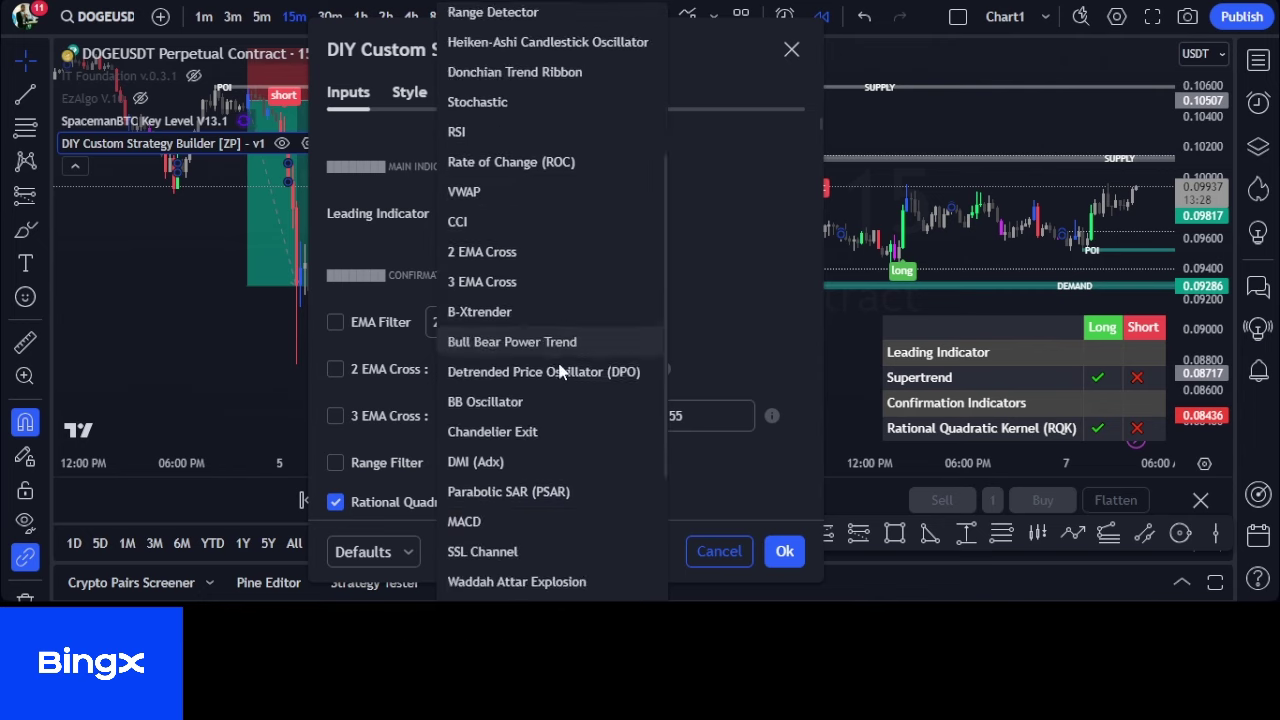
scroll(560, 370, down, 2)
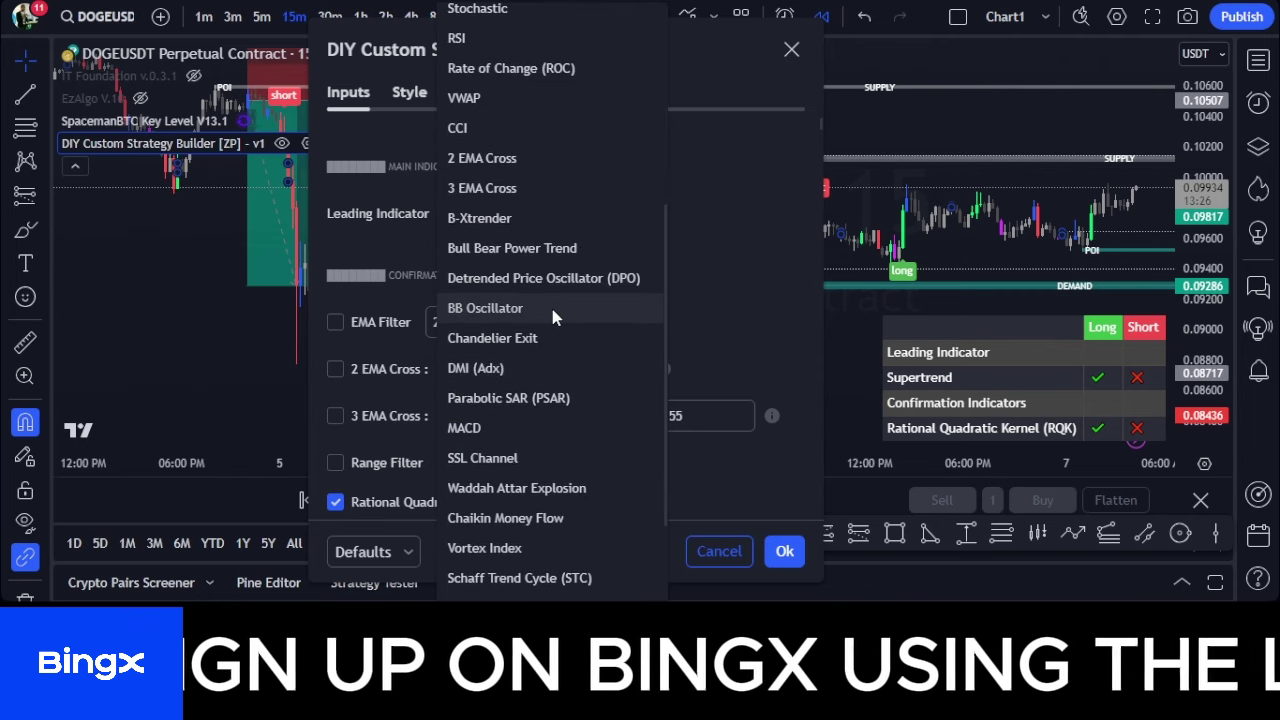
scroll(546, 340, down, 3)
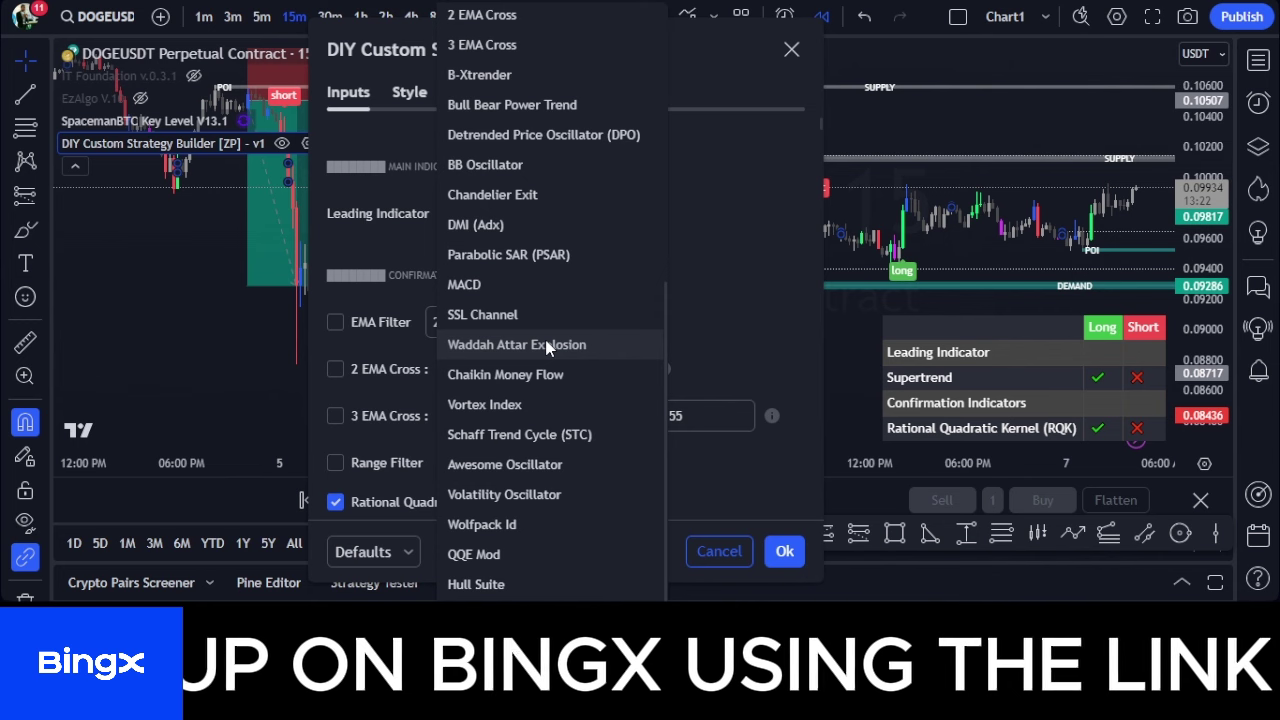
scroll(546, 344, up, 8)
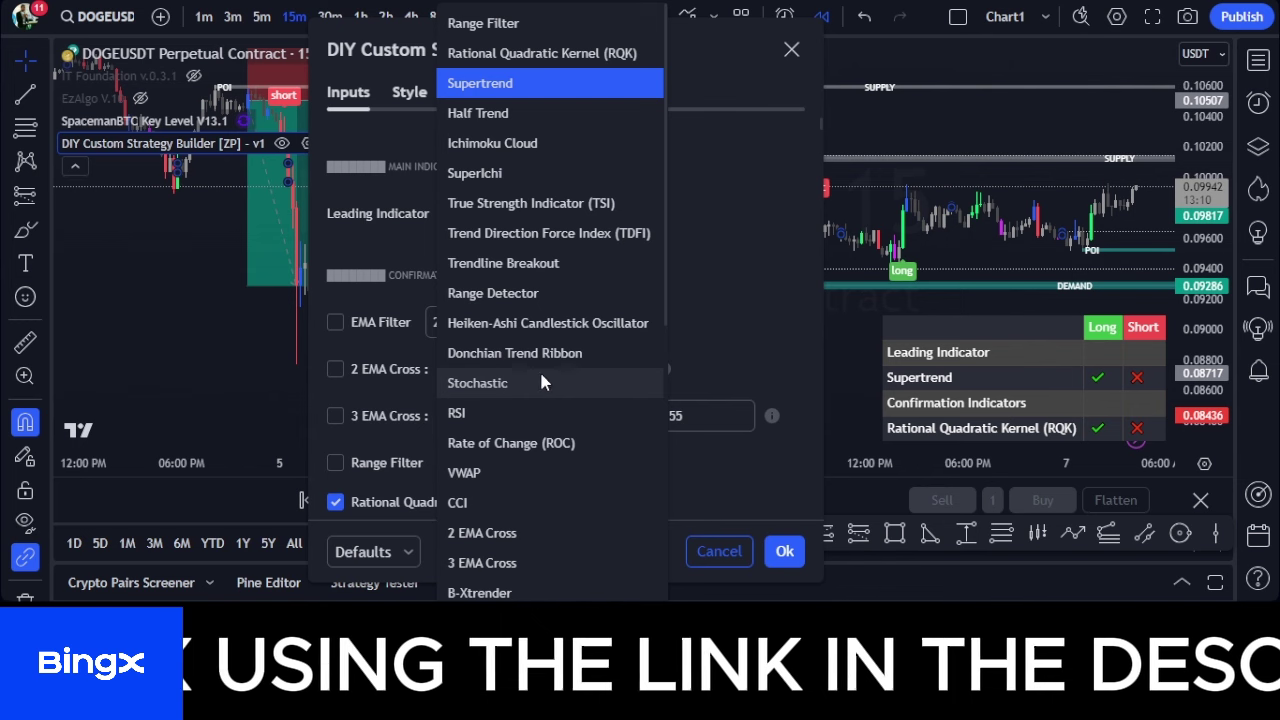
click(727, 324)
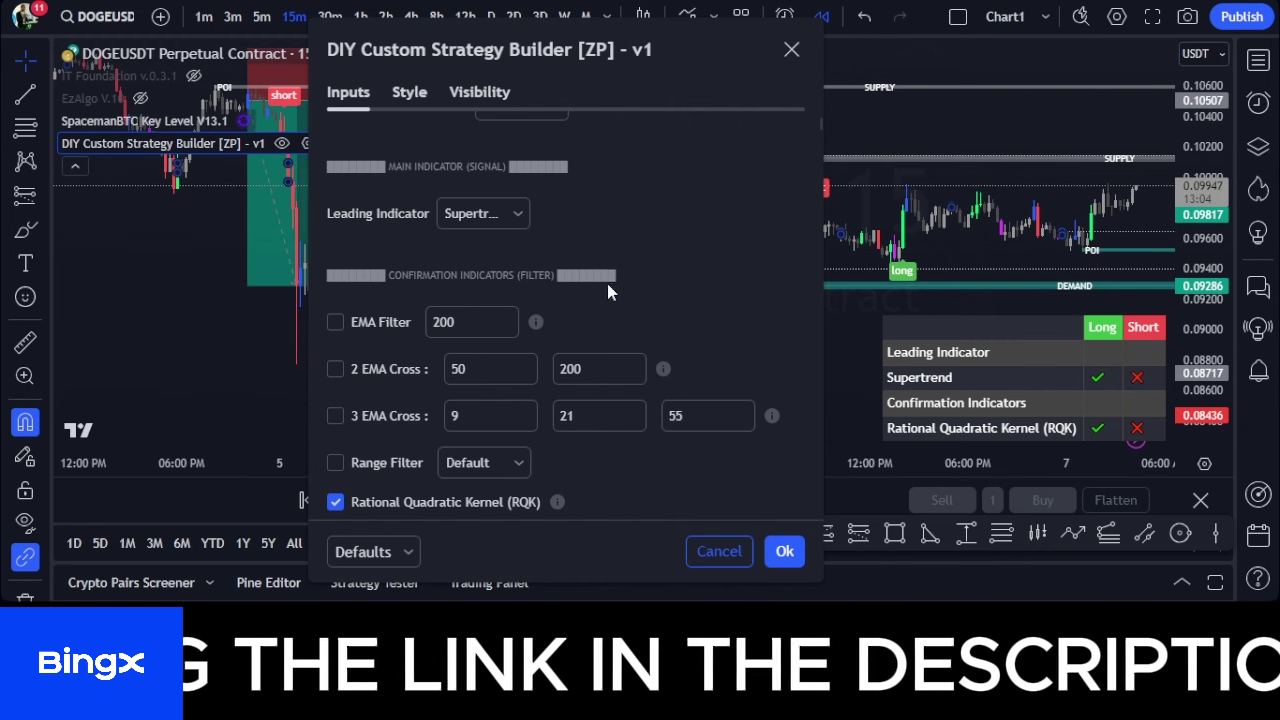
scroll(560, 358, down, 2)
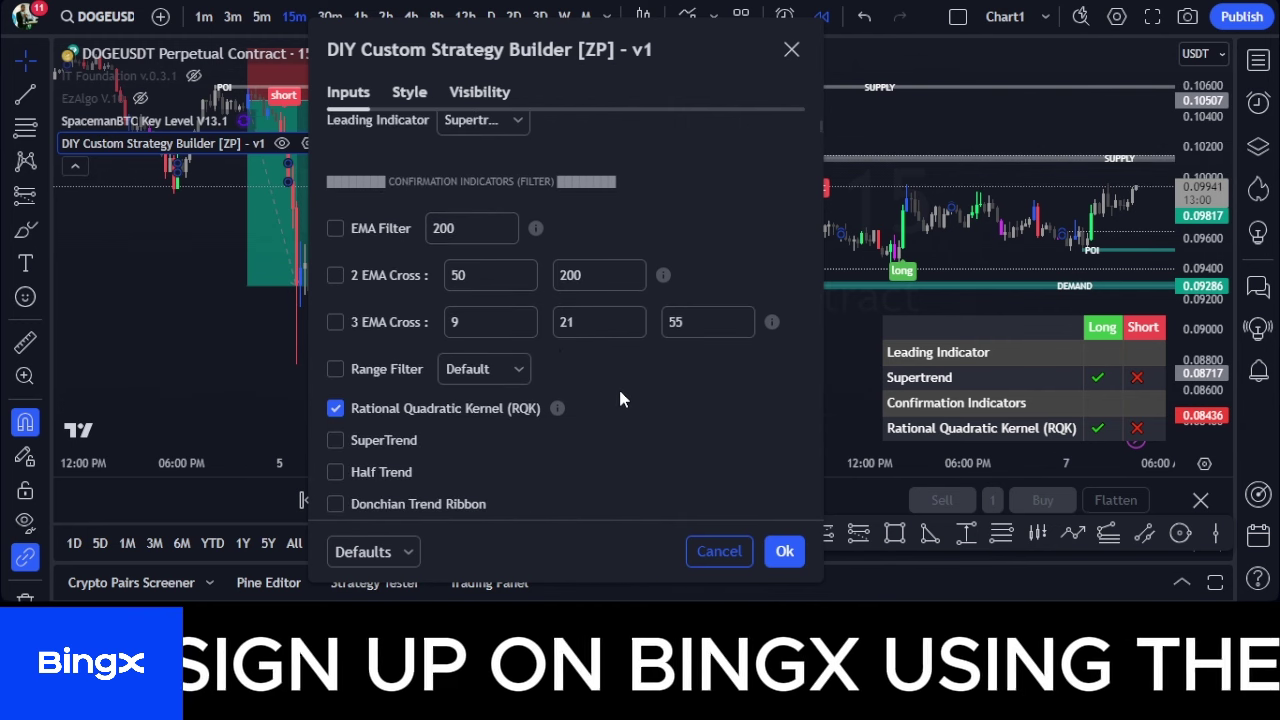
scroll(618, 390, down, 2)
scroll(683, 290, up, 9)
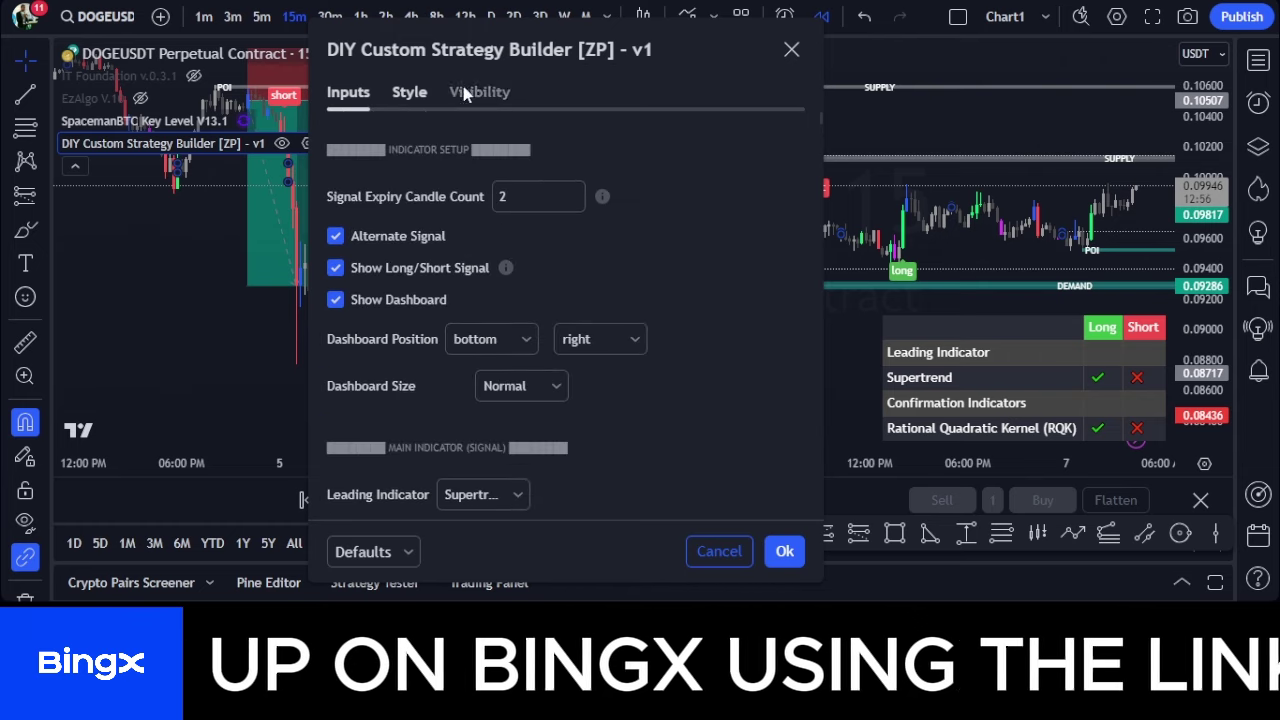
drag(466, 44, 362, 17)
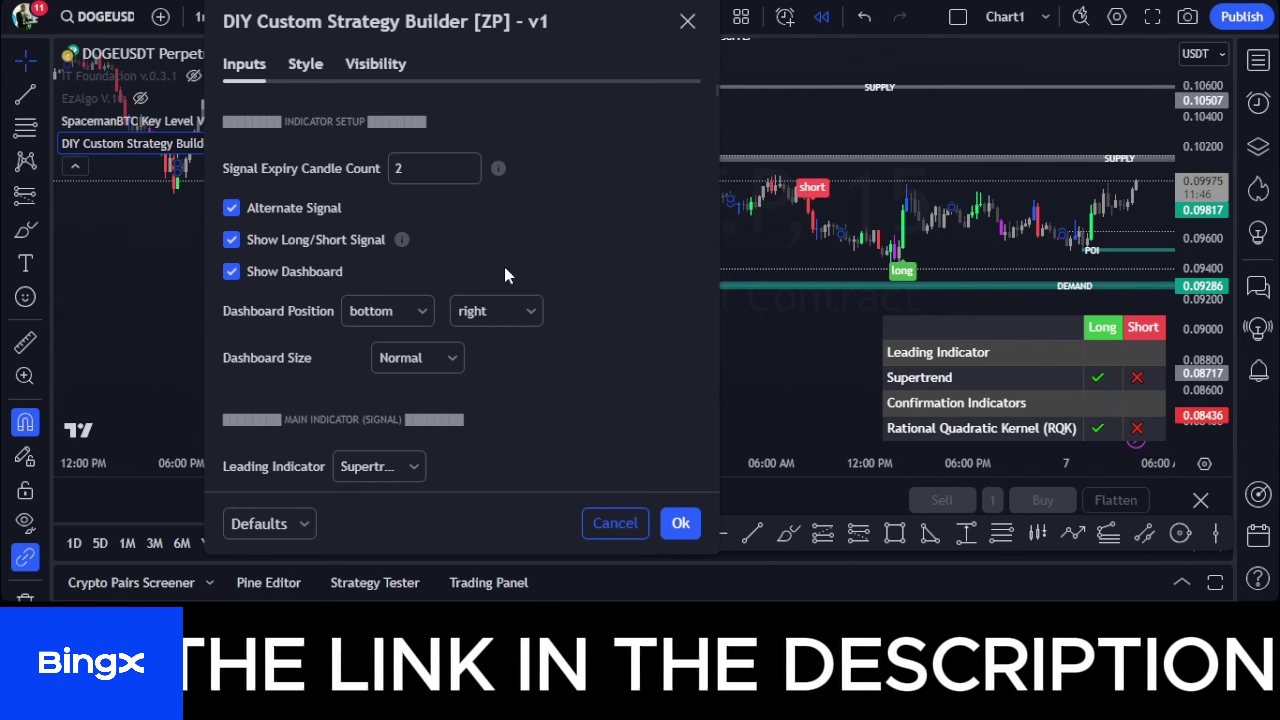
drag(314, 42, 417, 51)
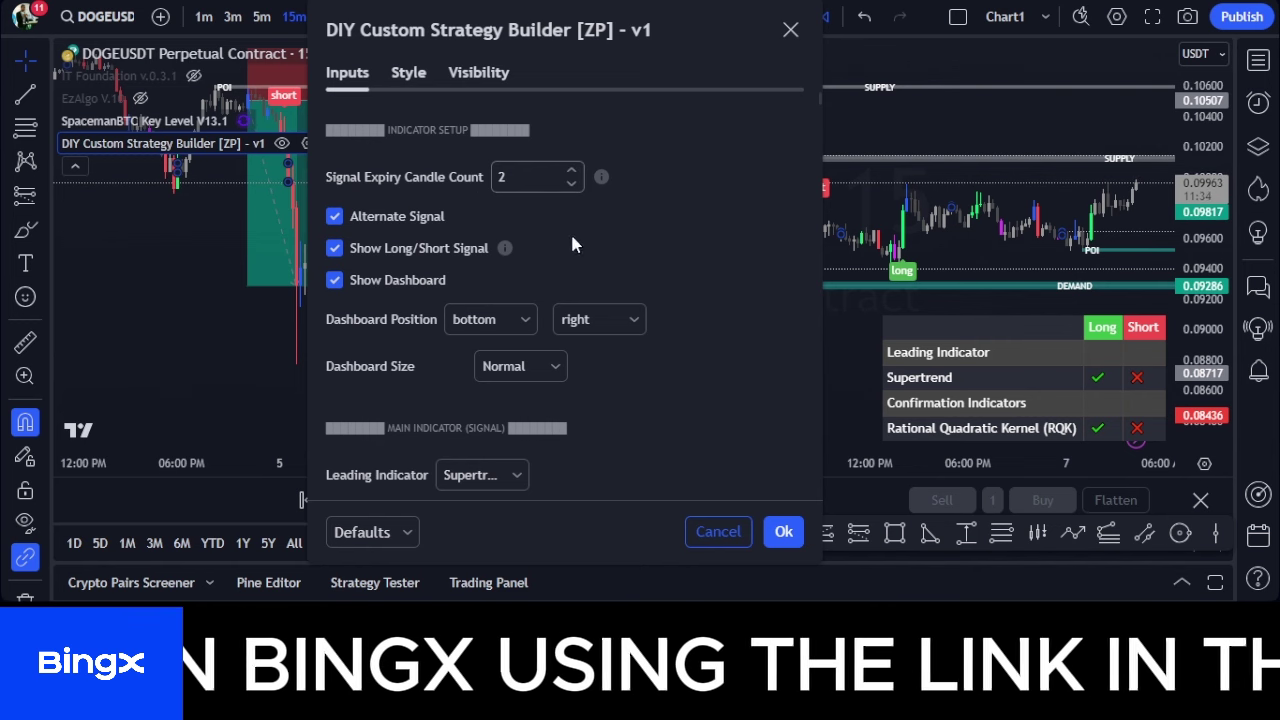
Raise the Signal Expiry Candle Count from 2 to 3
scroll(613, 250, down, 2)
scroll(611, 251, up, 2)
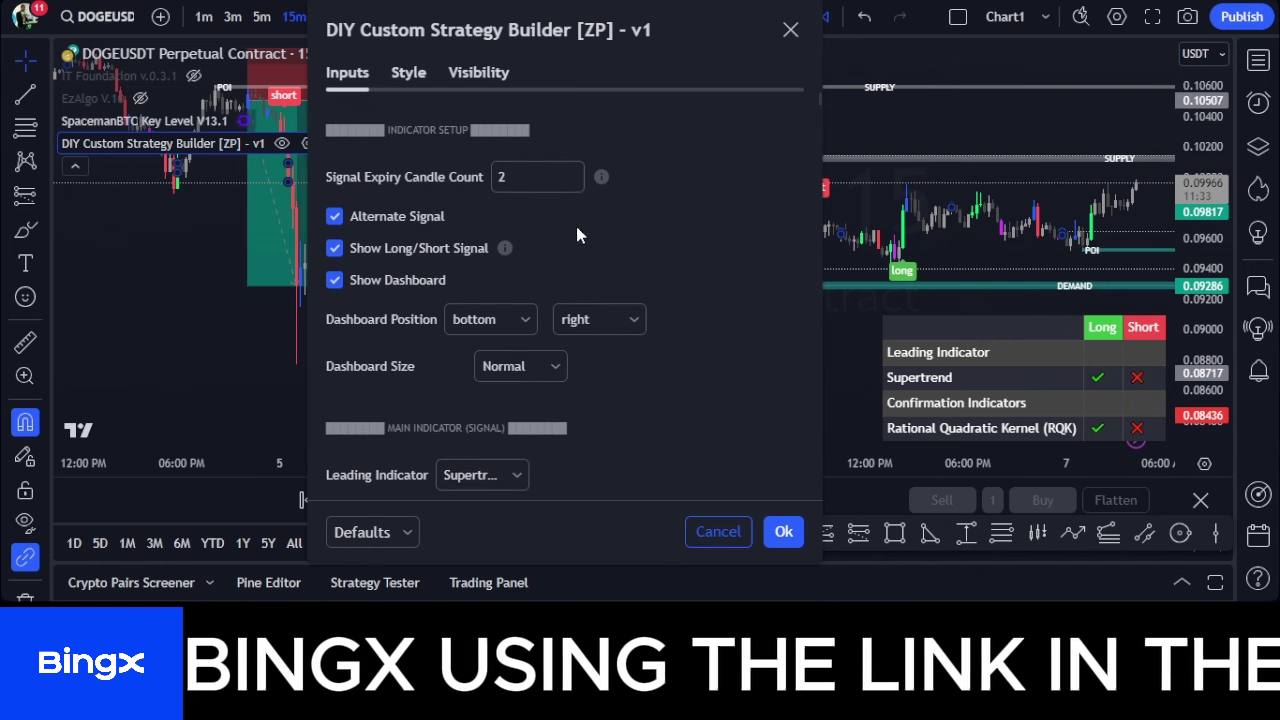
click(571, 172)
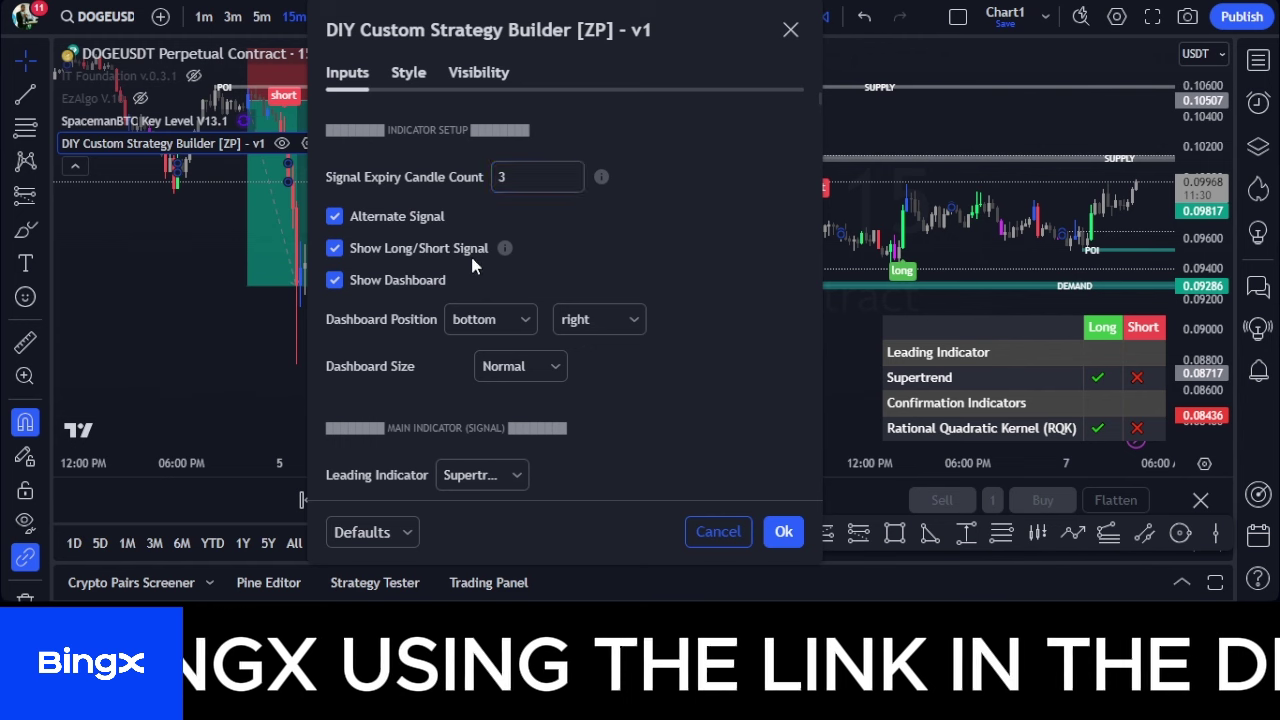
scroll(473, 265, down, 1)
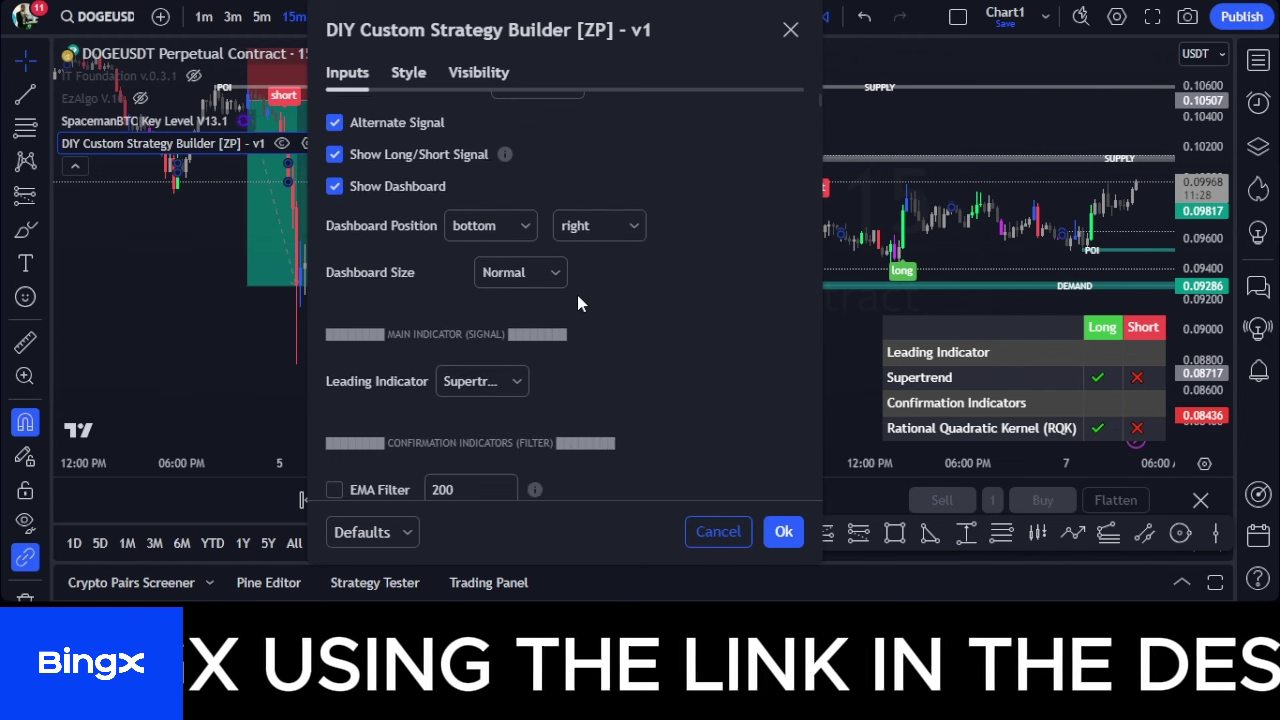
scroll(551, 300, up, 1)
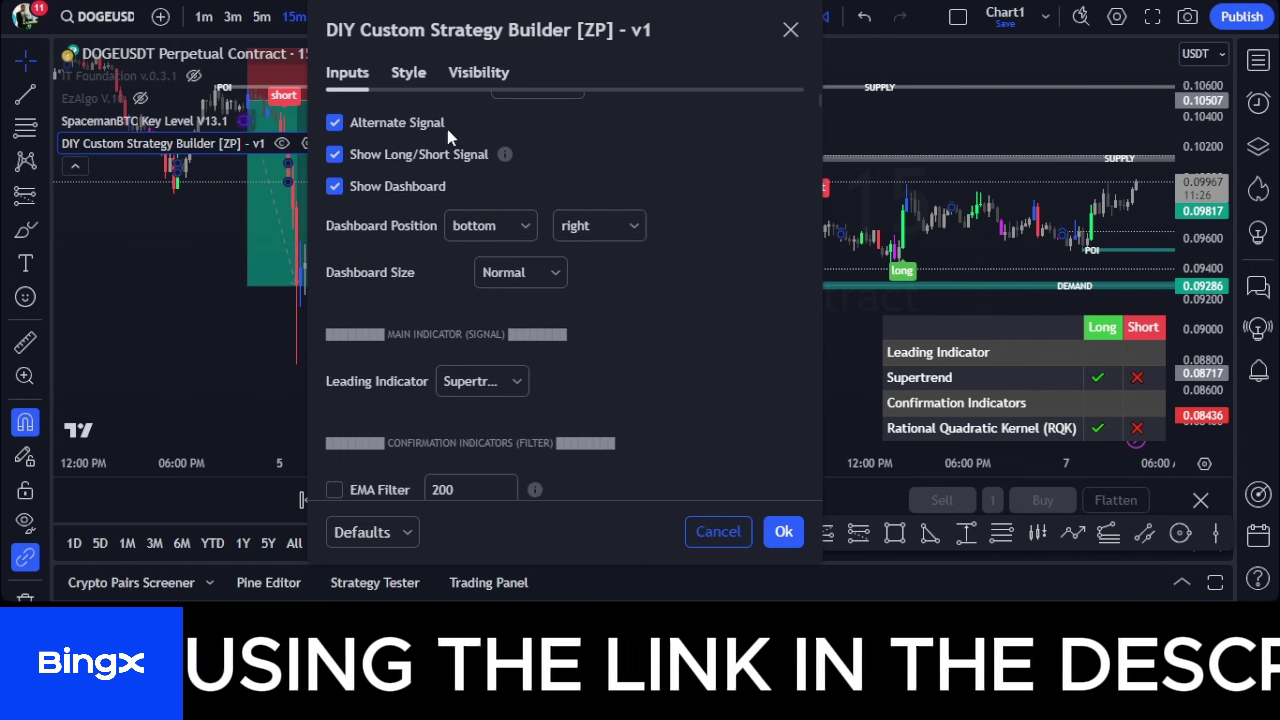
Check the Leading Indicator choices twice, leaving Supertrend selected
scroll(586, 289, down, 1)
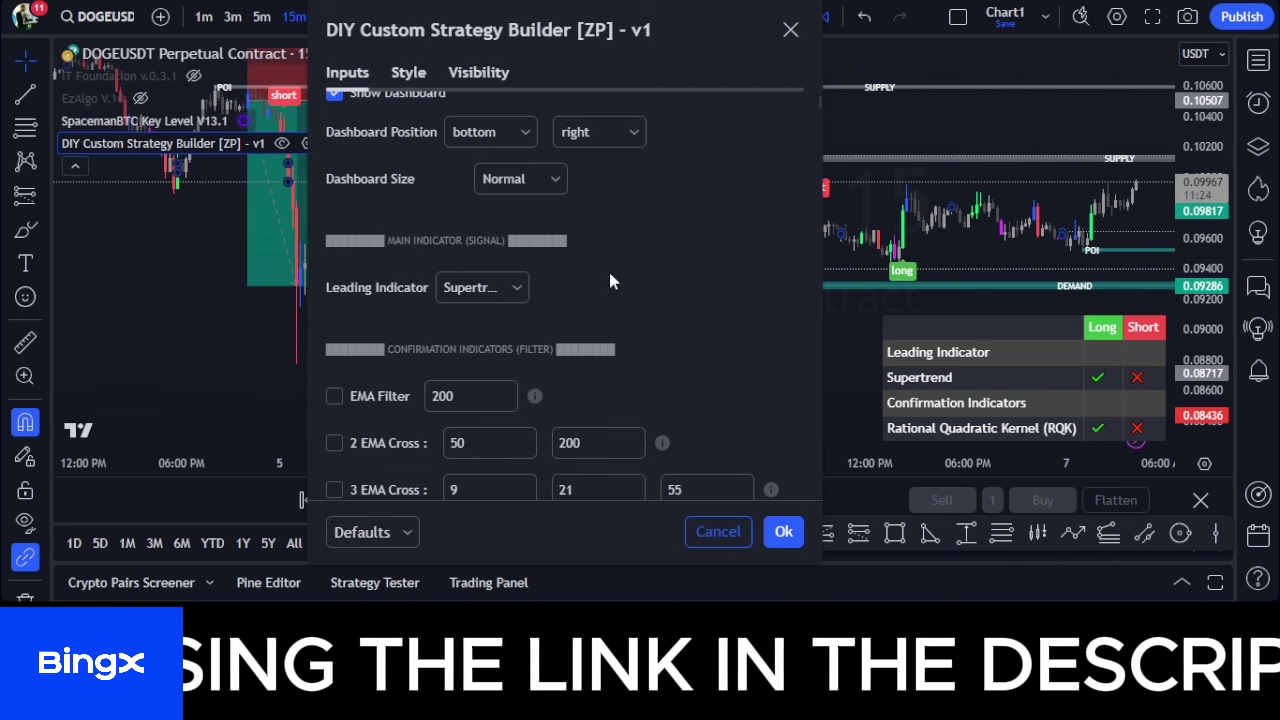
scroll(600, 275, down, 1)
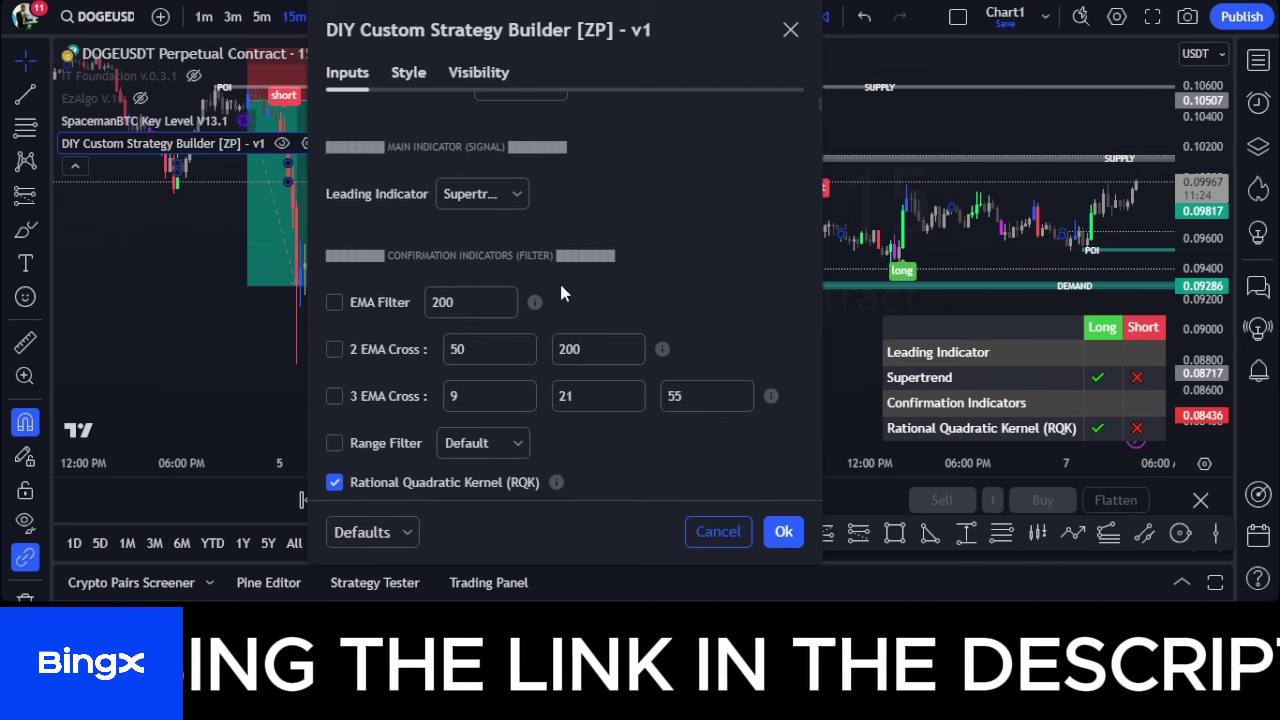
click(463, 200)
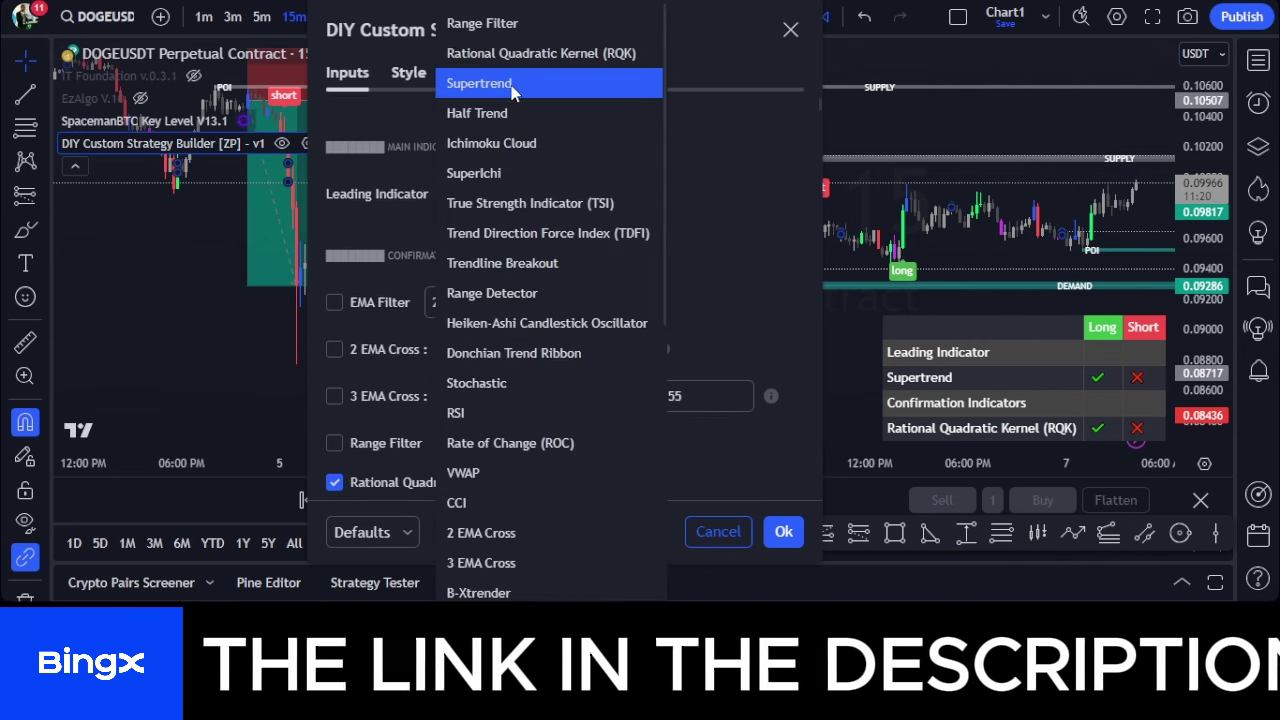
click(704, 205)
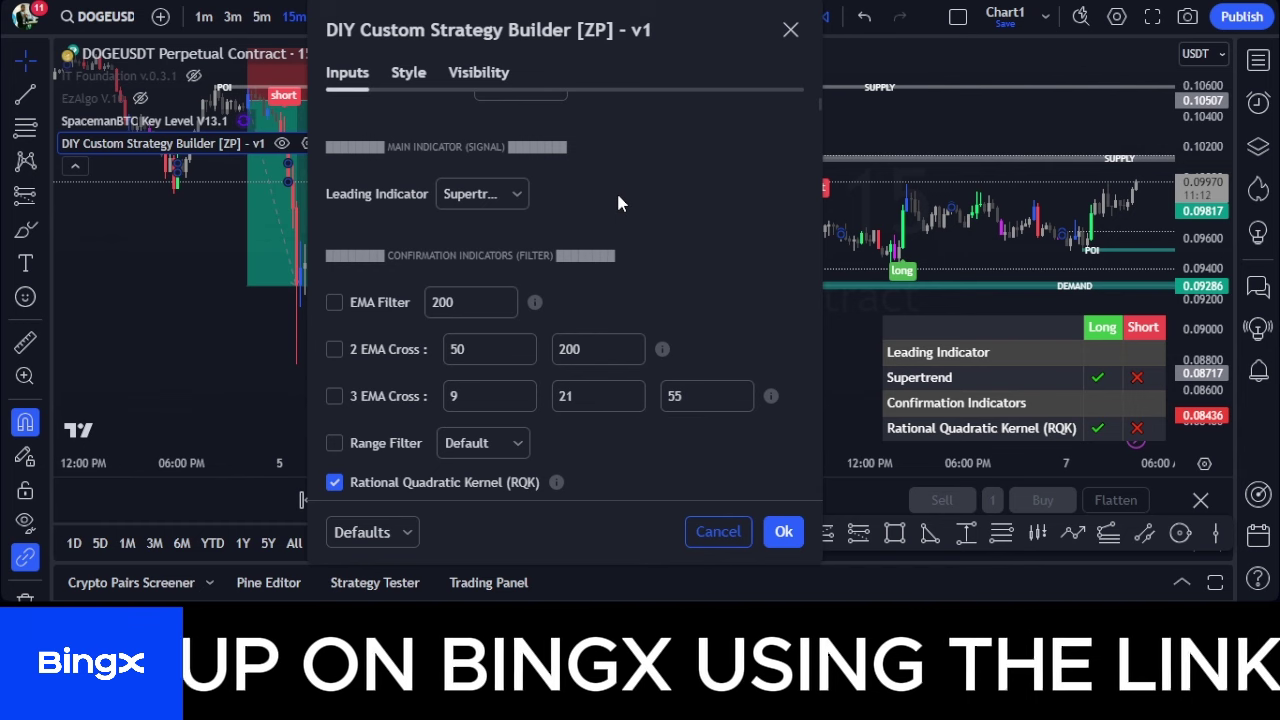
scroll(618, 203, down, 1)
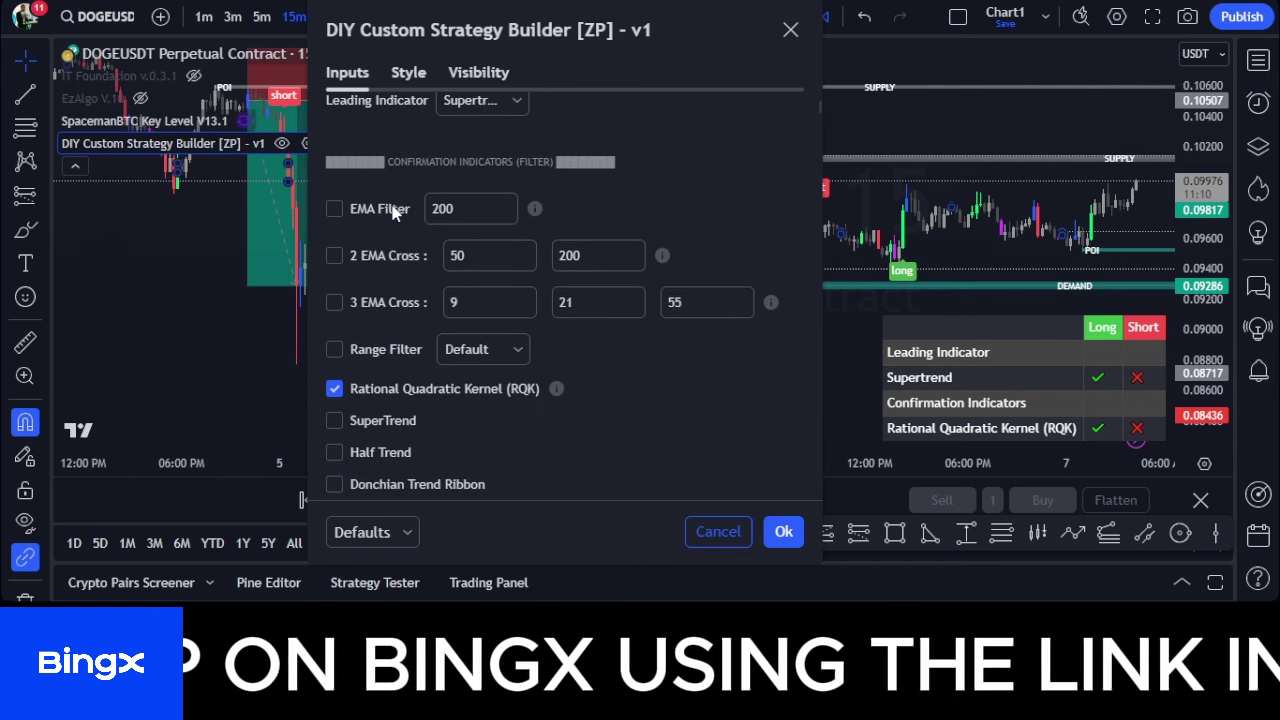
scroll(581, 361, down, 1)
scroll(590, 365, down, 1)
scroll(532, 243, up, 3)
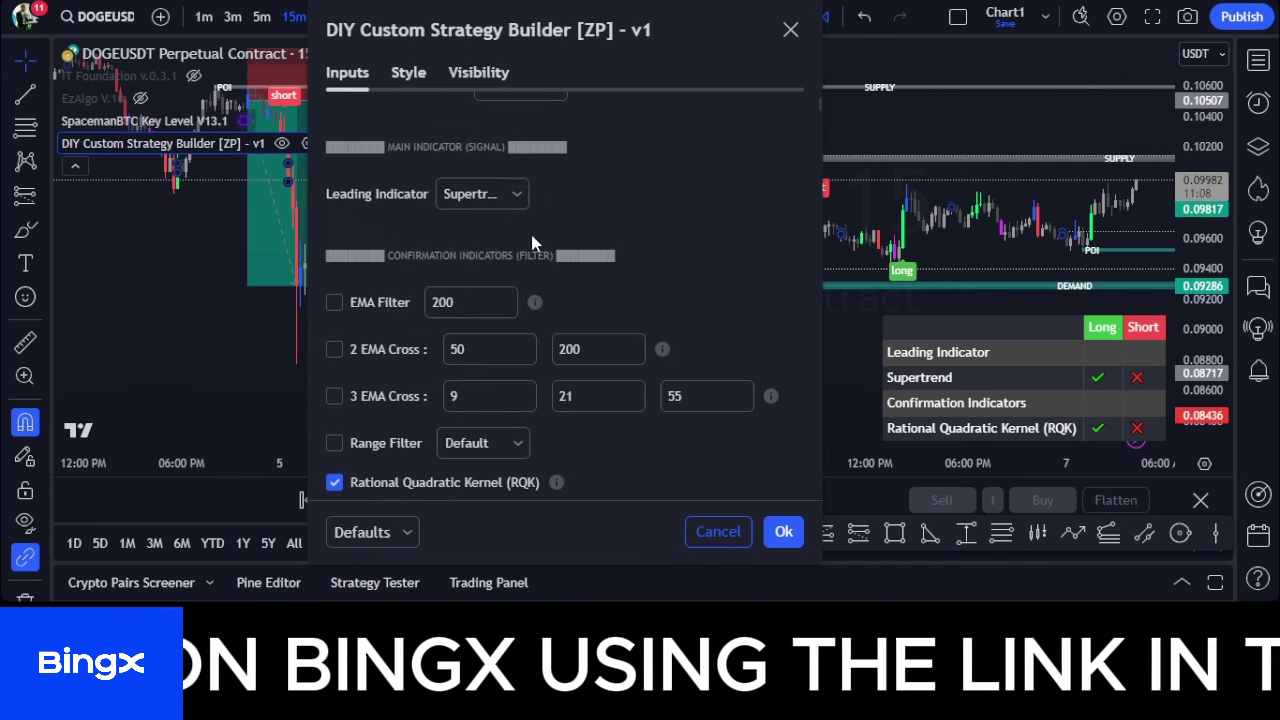
click(517, 197)
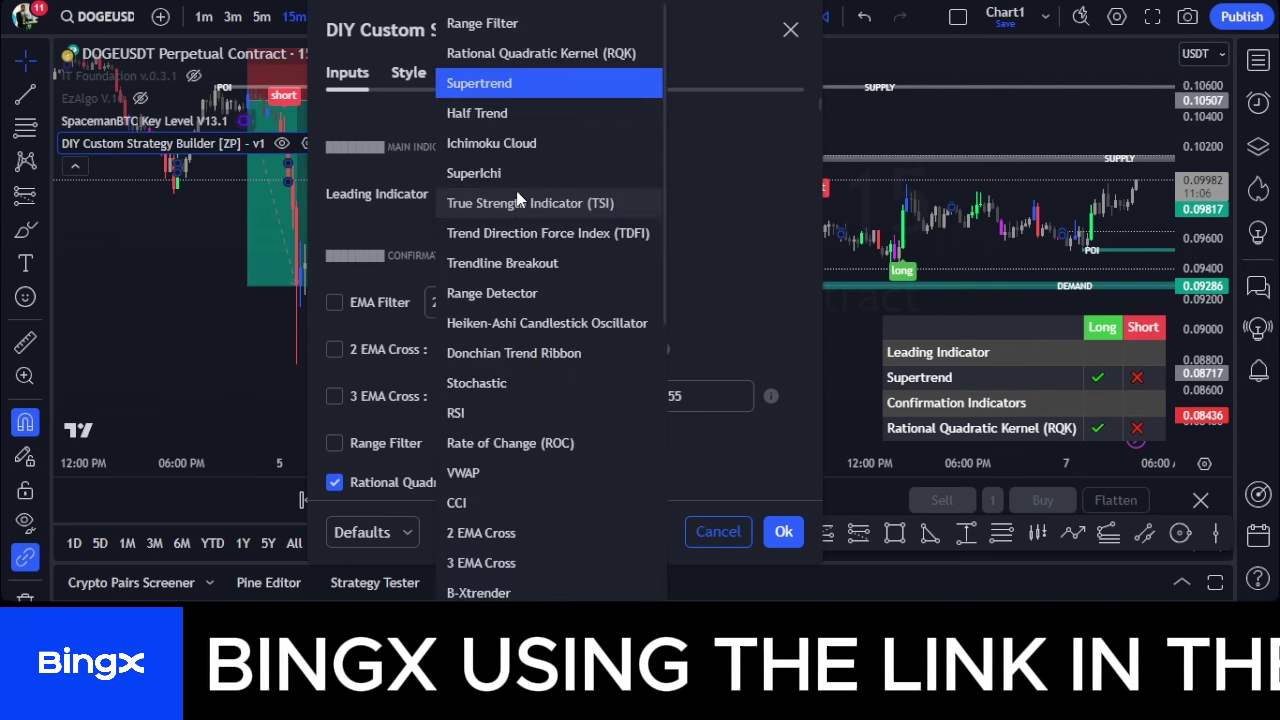
click(670, 198)
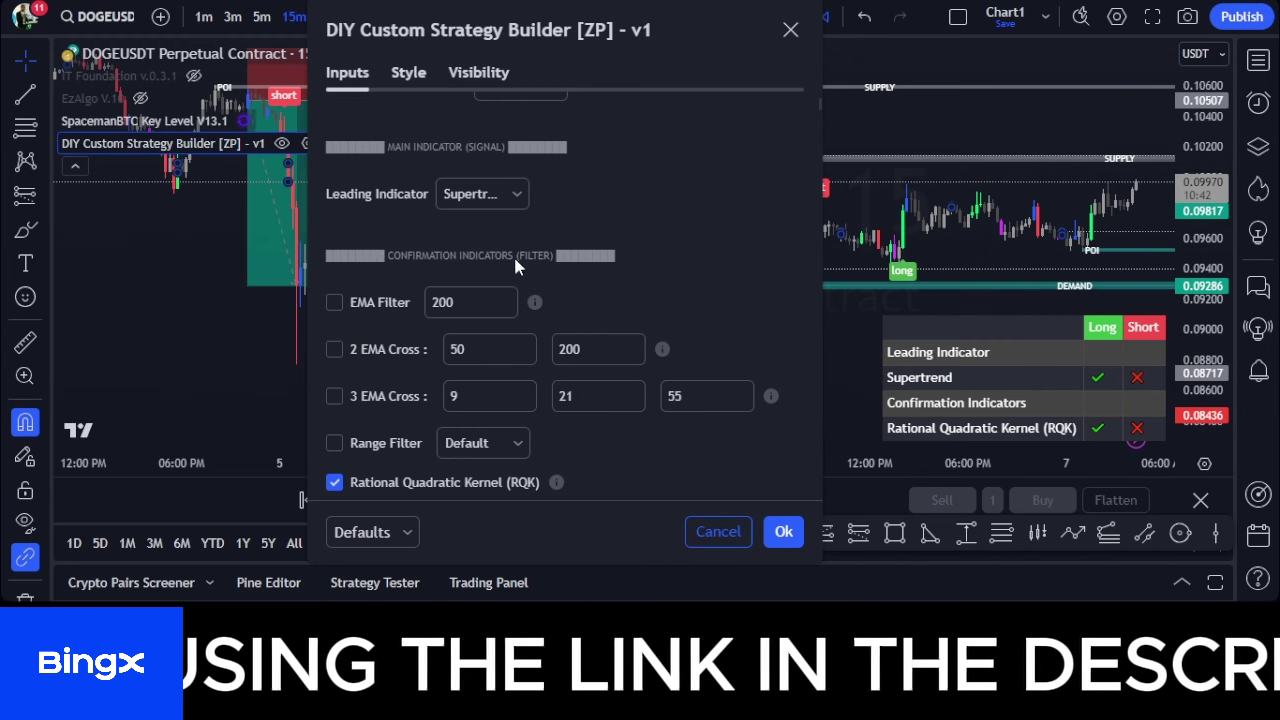
scroll(627, 295, down, 1)
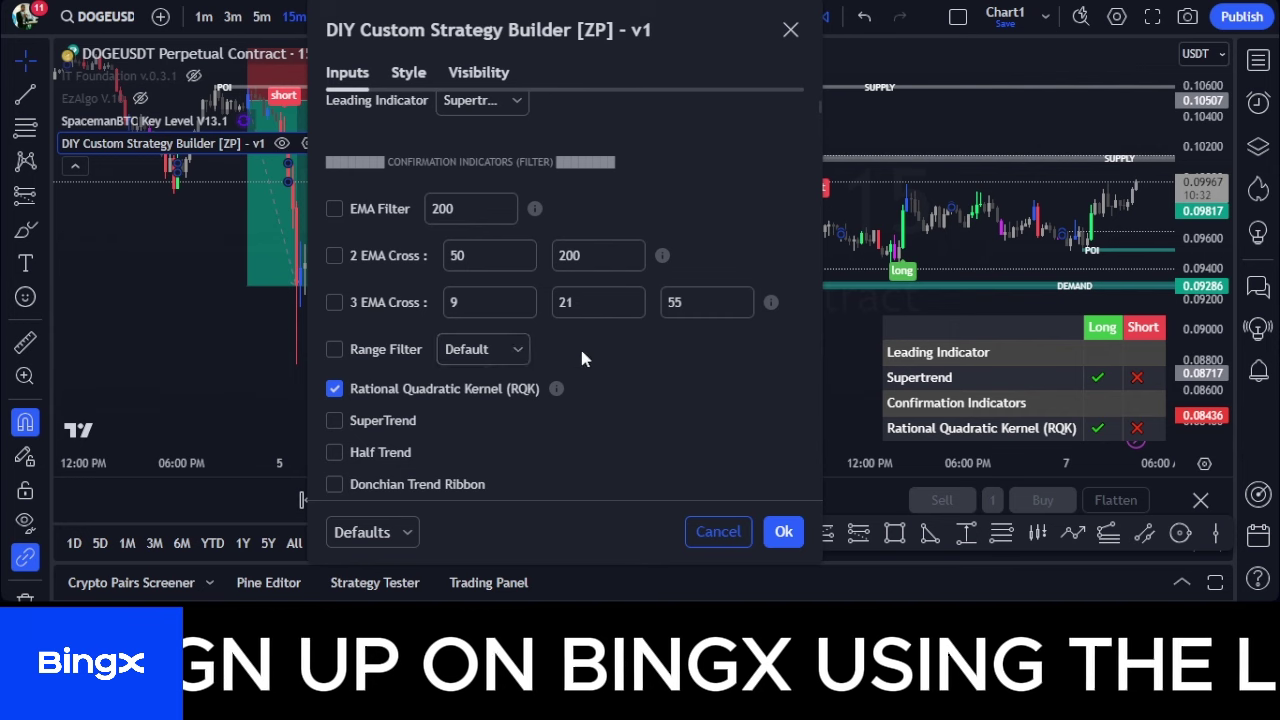
scroll(508, 380, down, 1)
scroll(516, 335, up, 1)
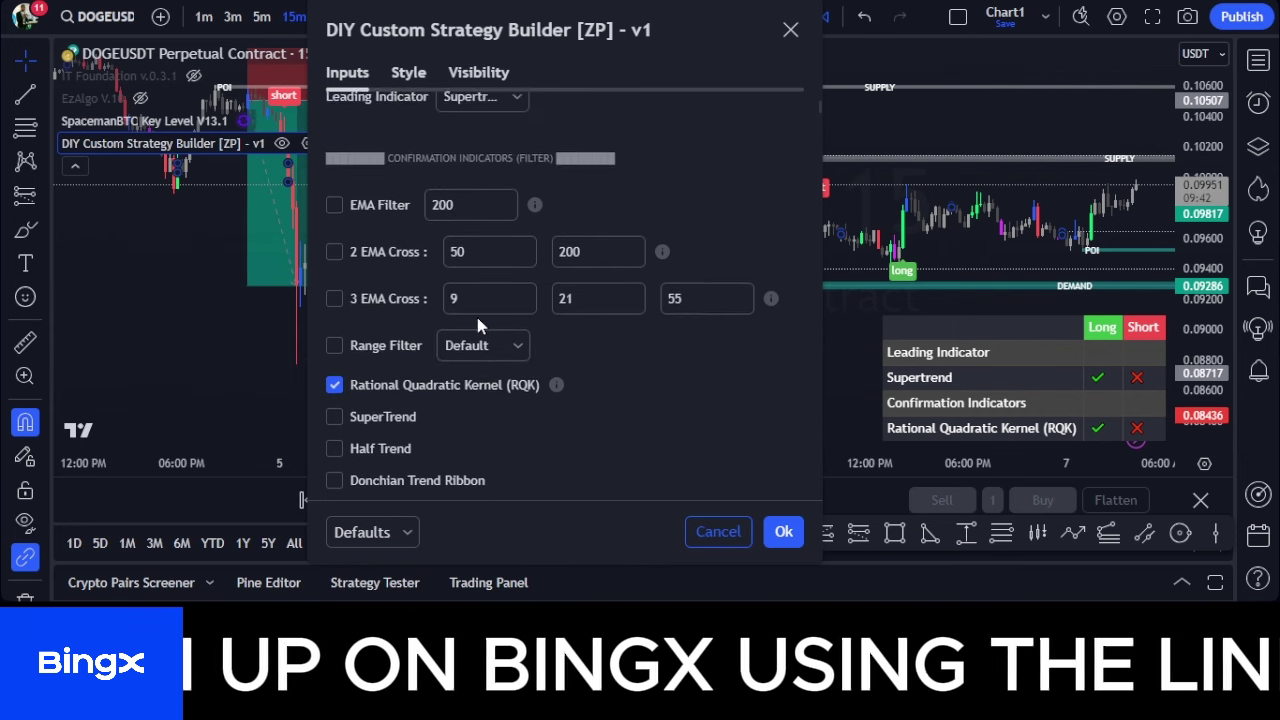
scroll(520, 215, down, 1)
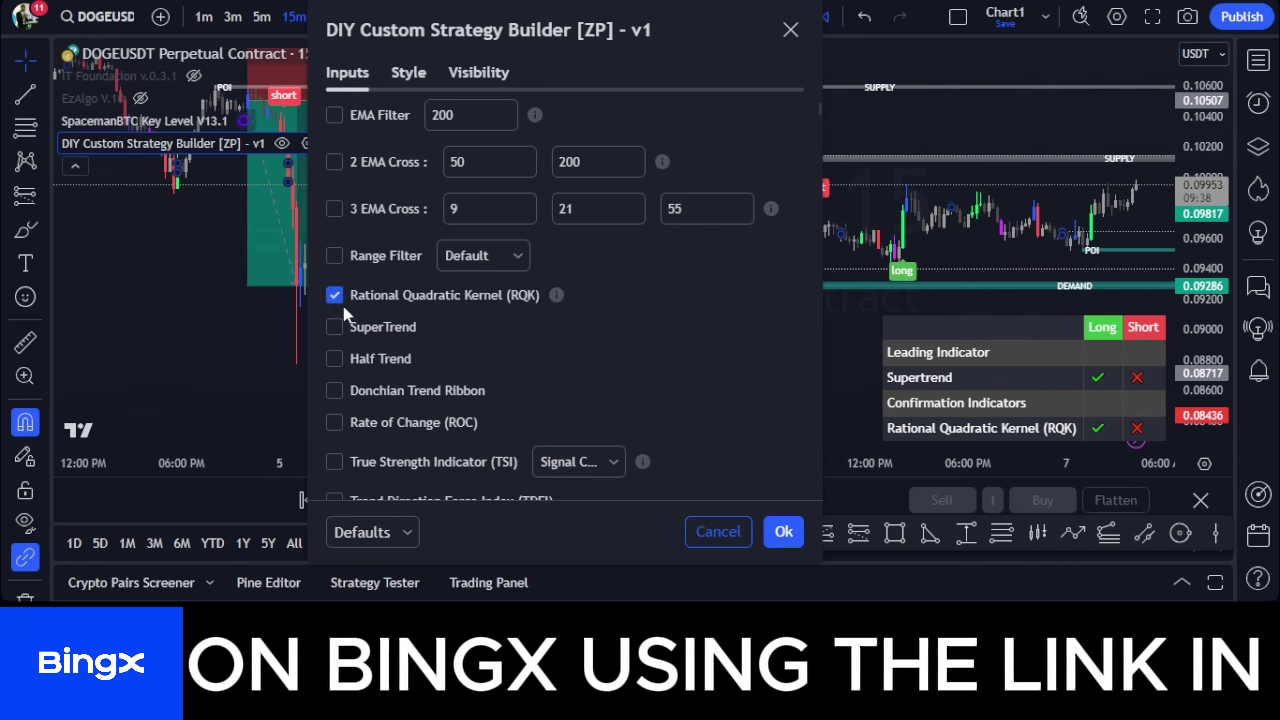
scroll(405, 345, down, 3)
scroll(401, 384, down, 4)
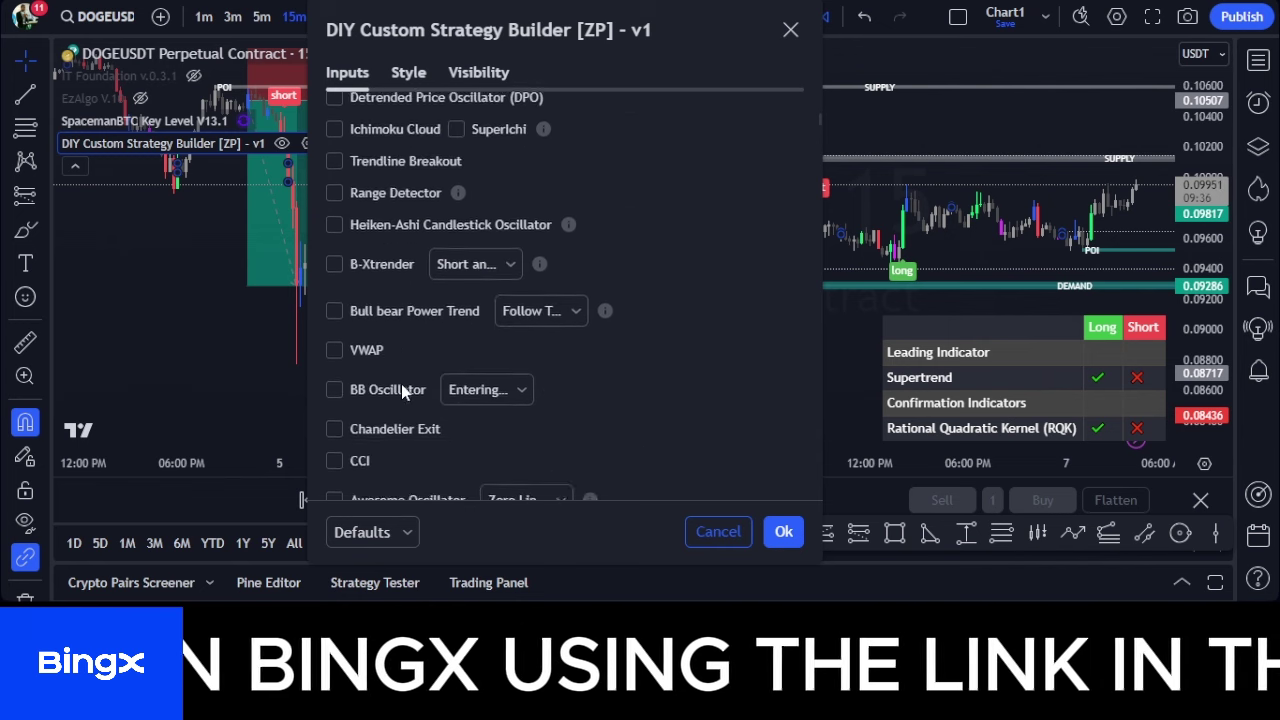
scroll(386, 306, up, 6)
scroll(398, 322, up, 1)
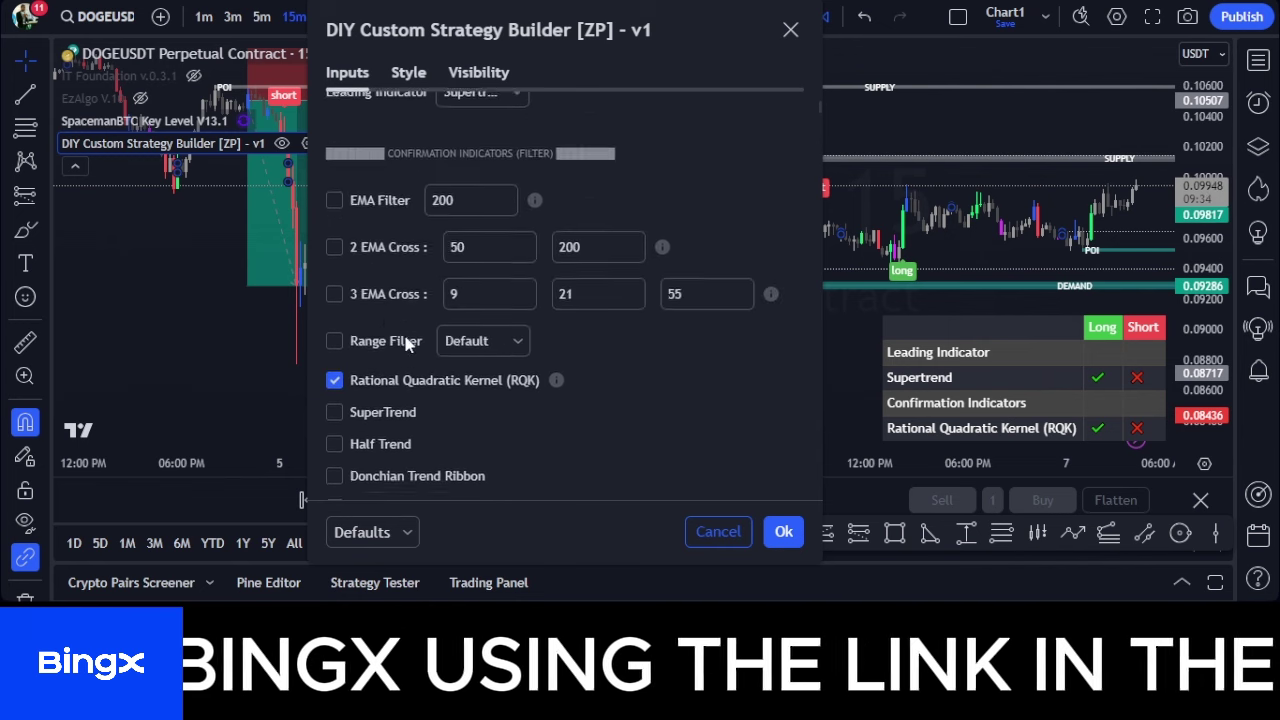
scroll(403, 331, down, 2)
scroll(403, 331, up, 1)
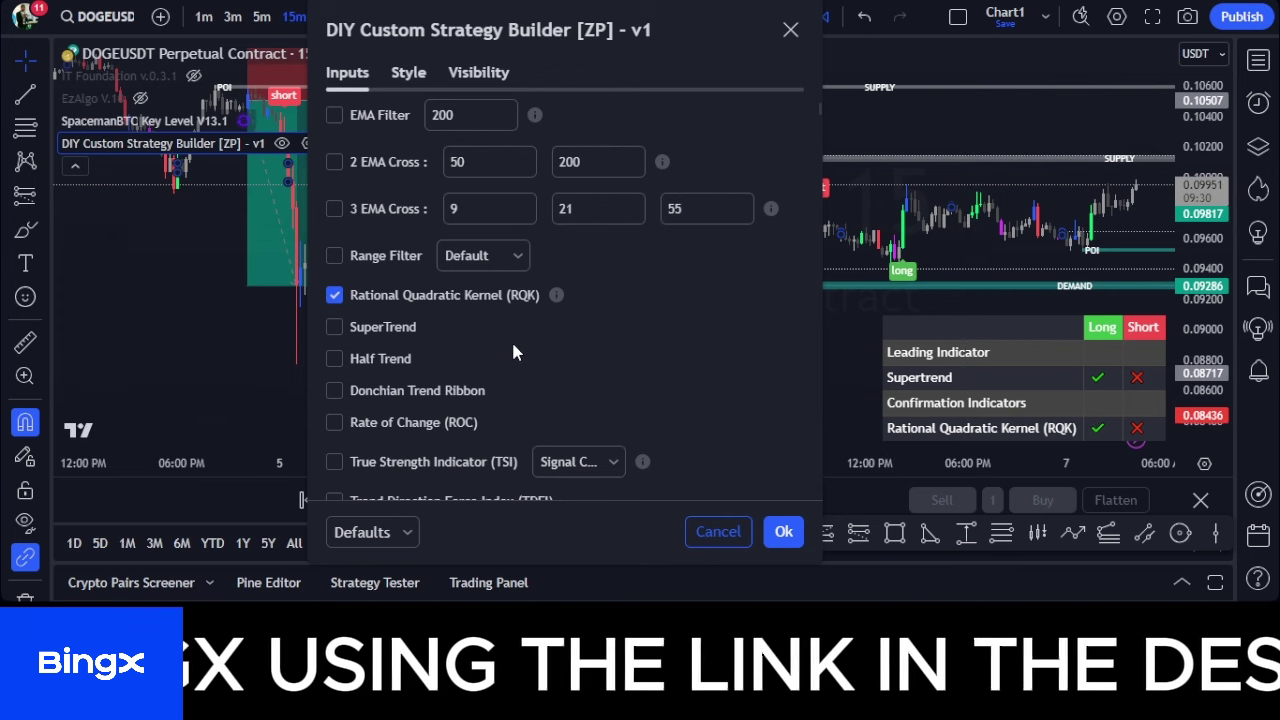
scroll(560, 340, down, 6)
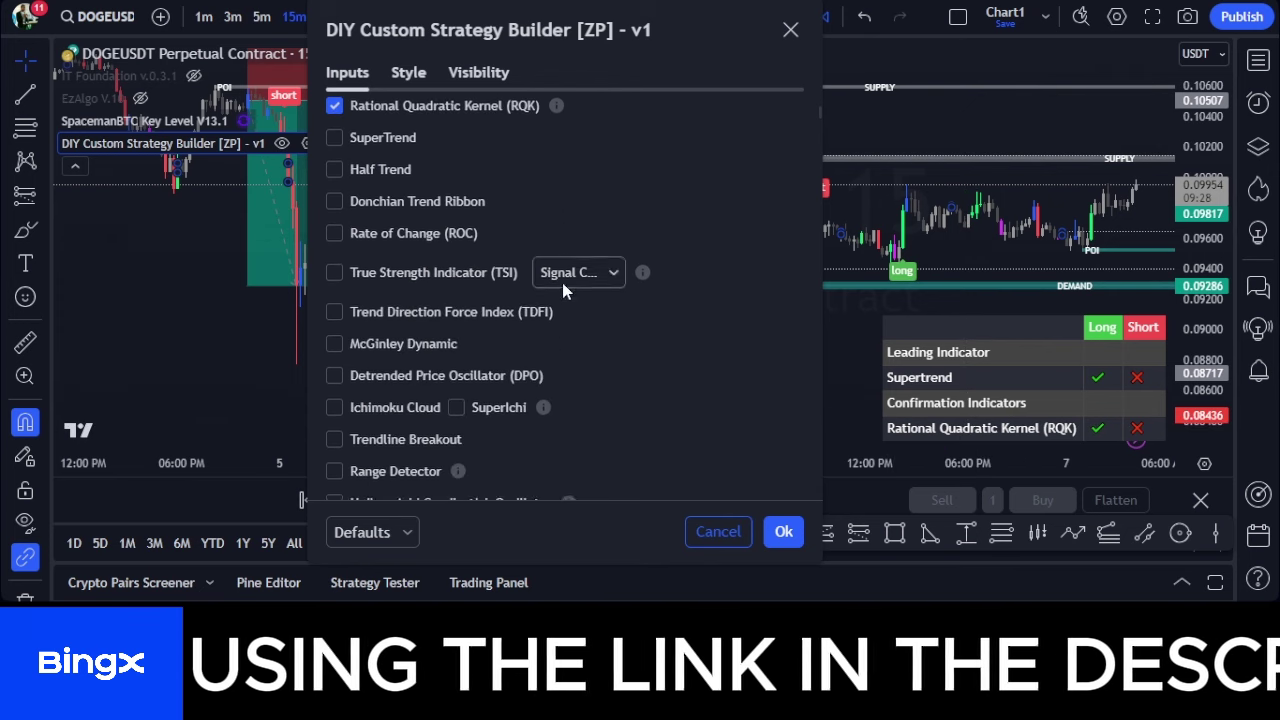
scroll(550, 330, down, 8)
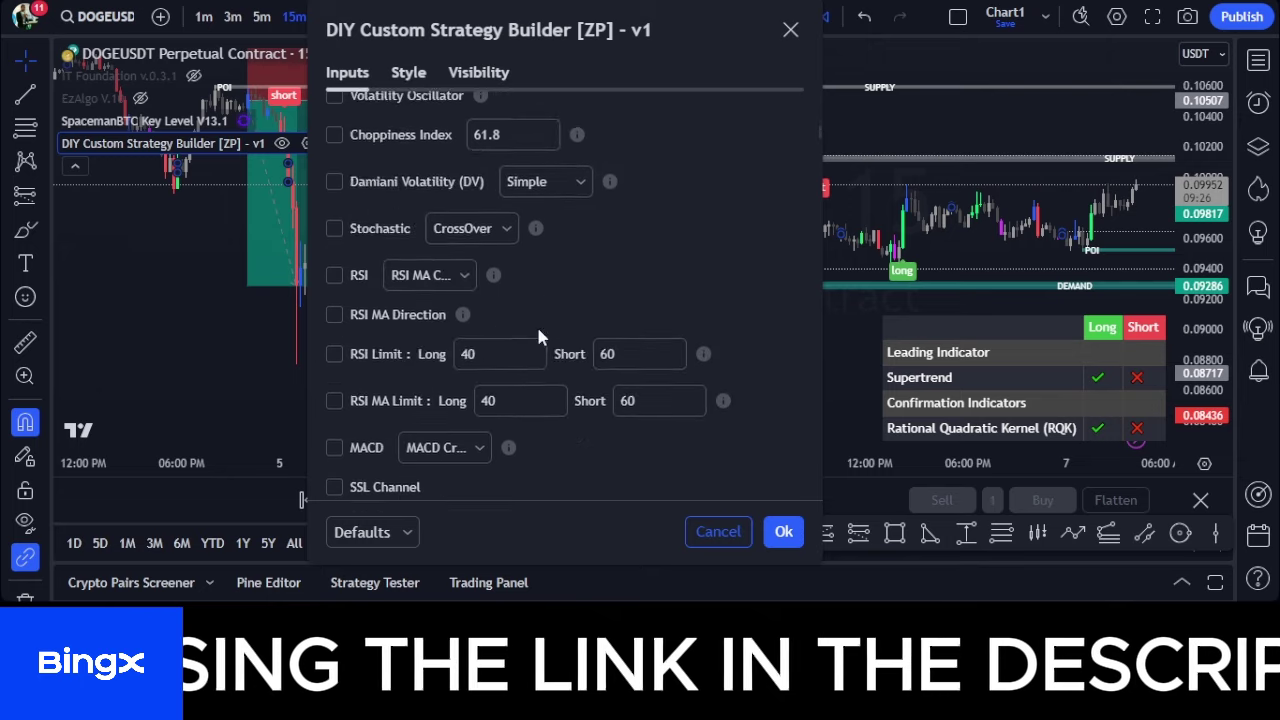
scroll(538, 340, down, 5)
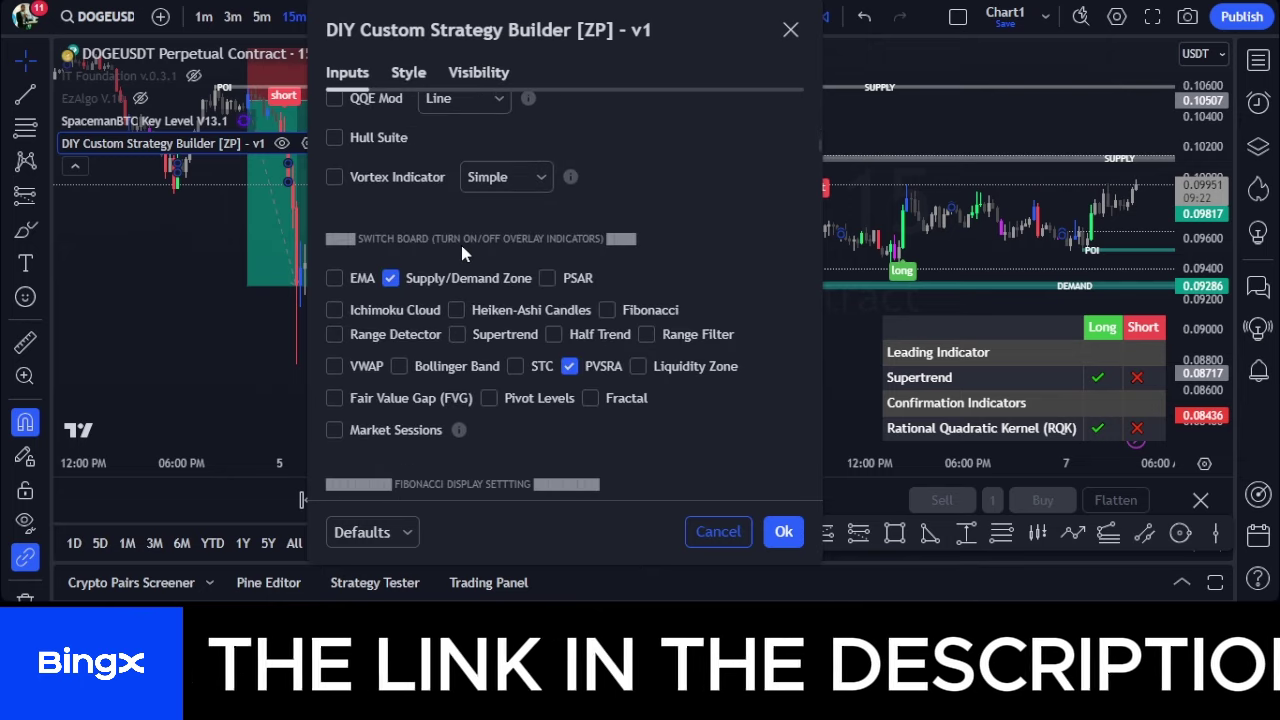
scroll(633, 215, down, 2)
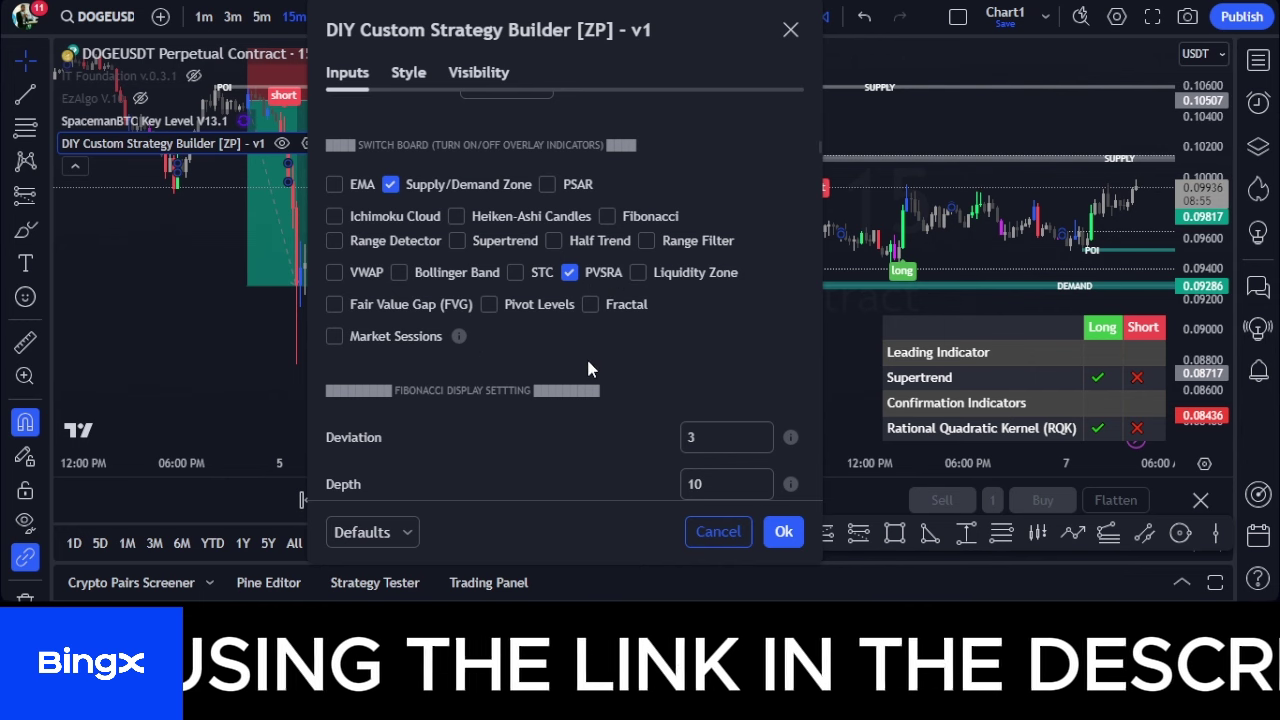
scroll(643, 352, down, 1)
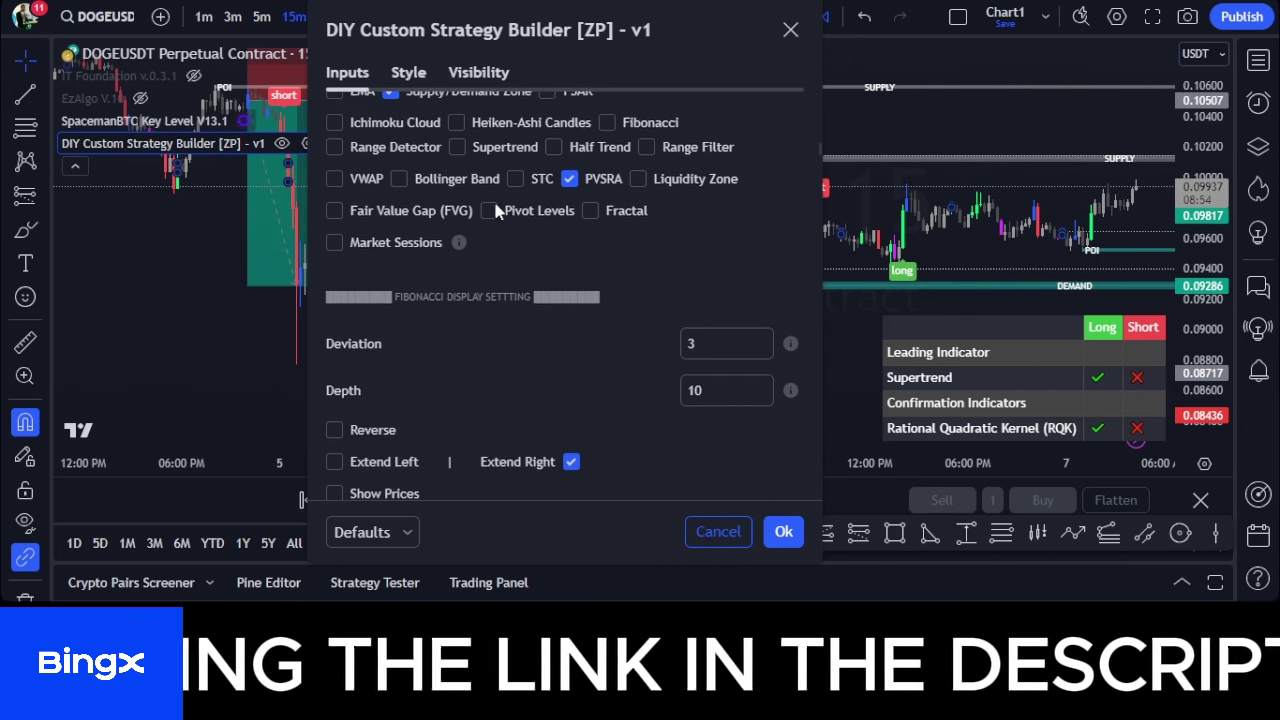
scroll(600, 304, up, 1)
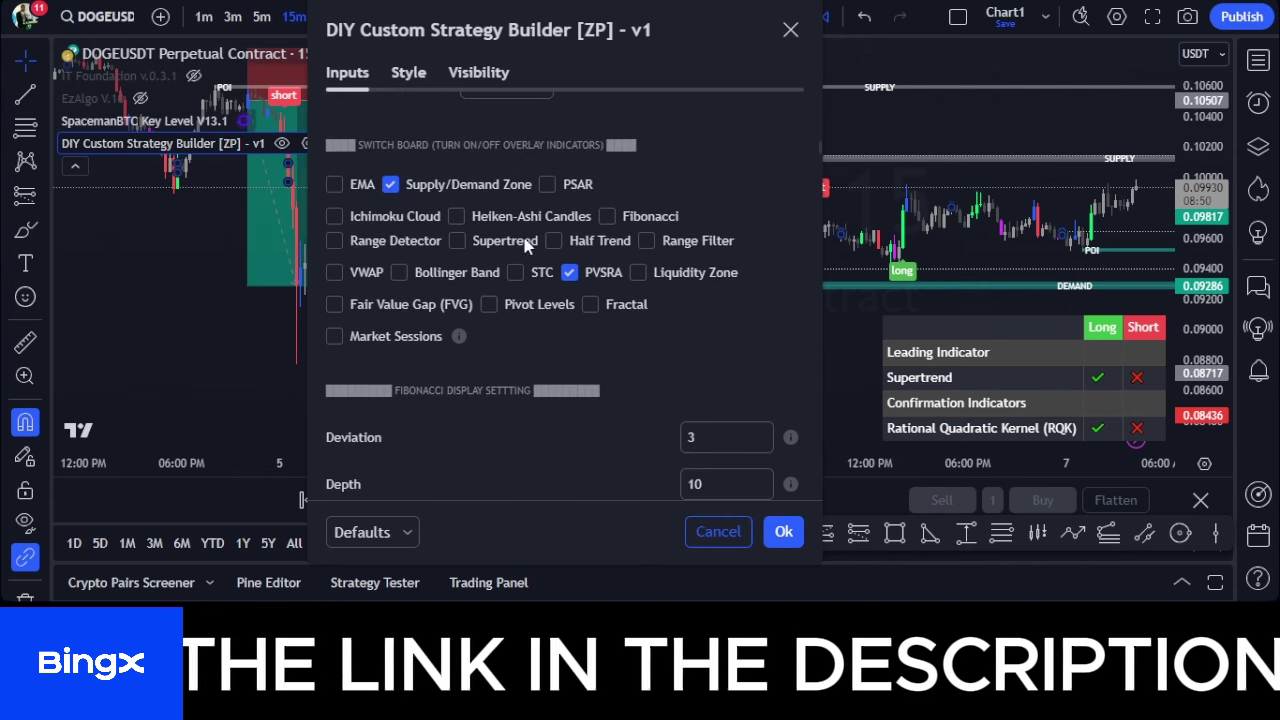
scroll(660, 356, down, 1)
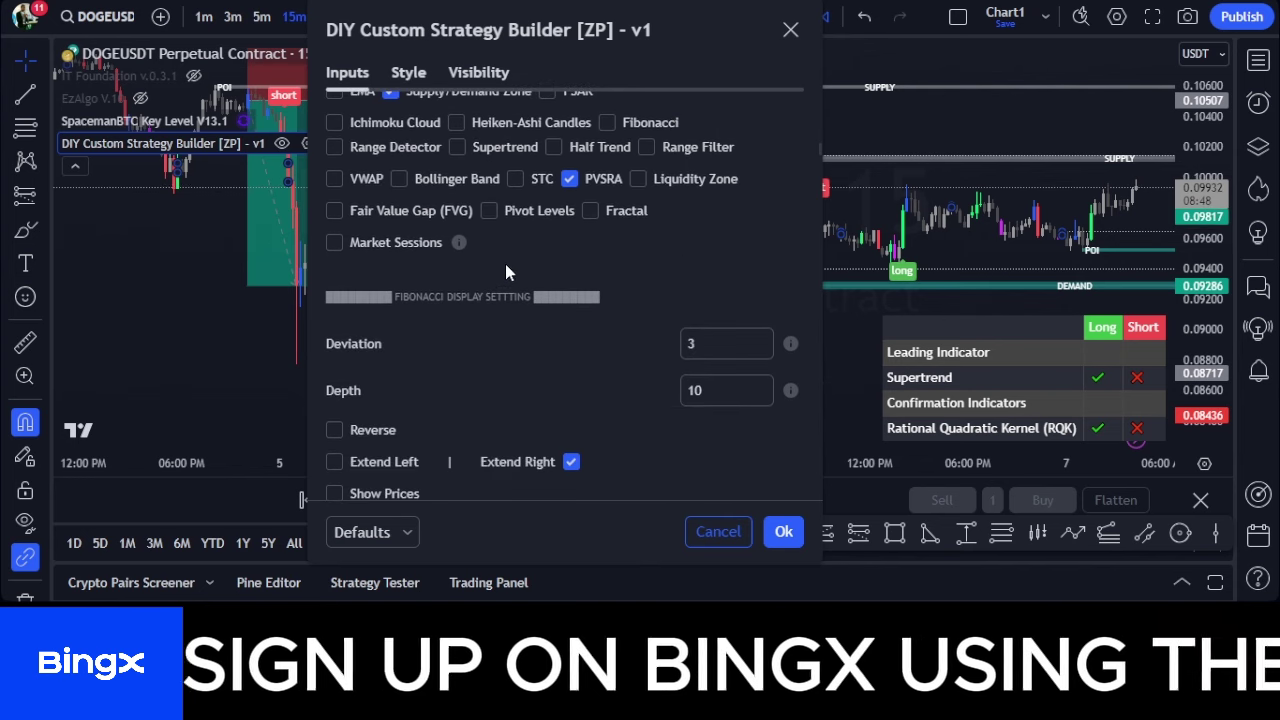
scroll(642, 297, up, 1)
scroll(642, 297, down, 8)
scroll(607, 300, up, 4)
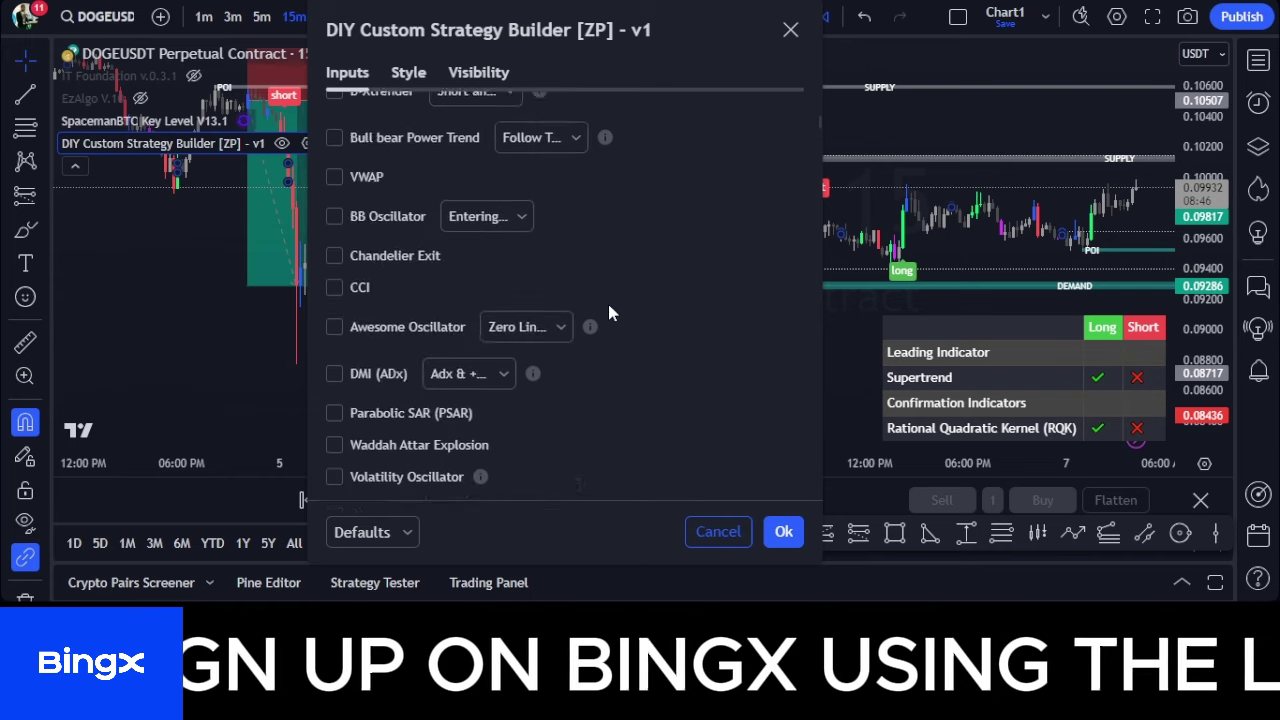
scroll(600, 250, up, 12)
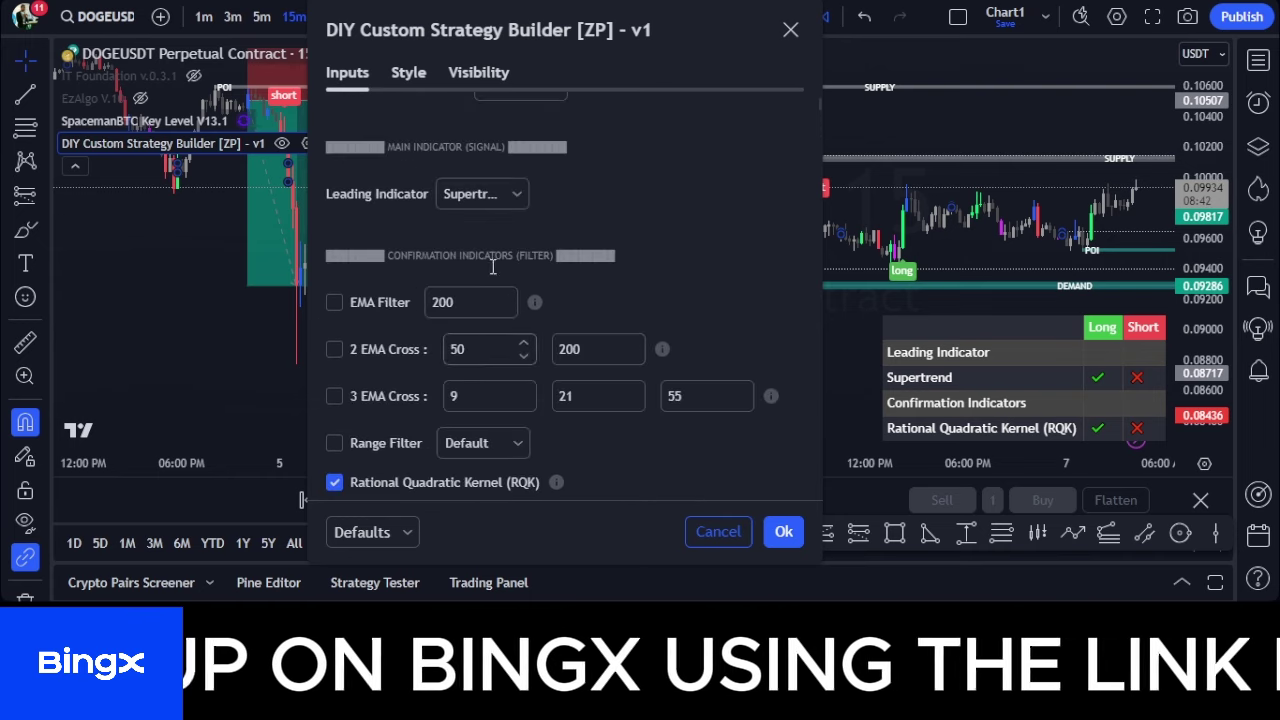
scroll(654, 270, down, 10)
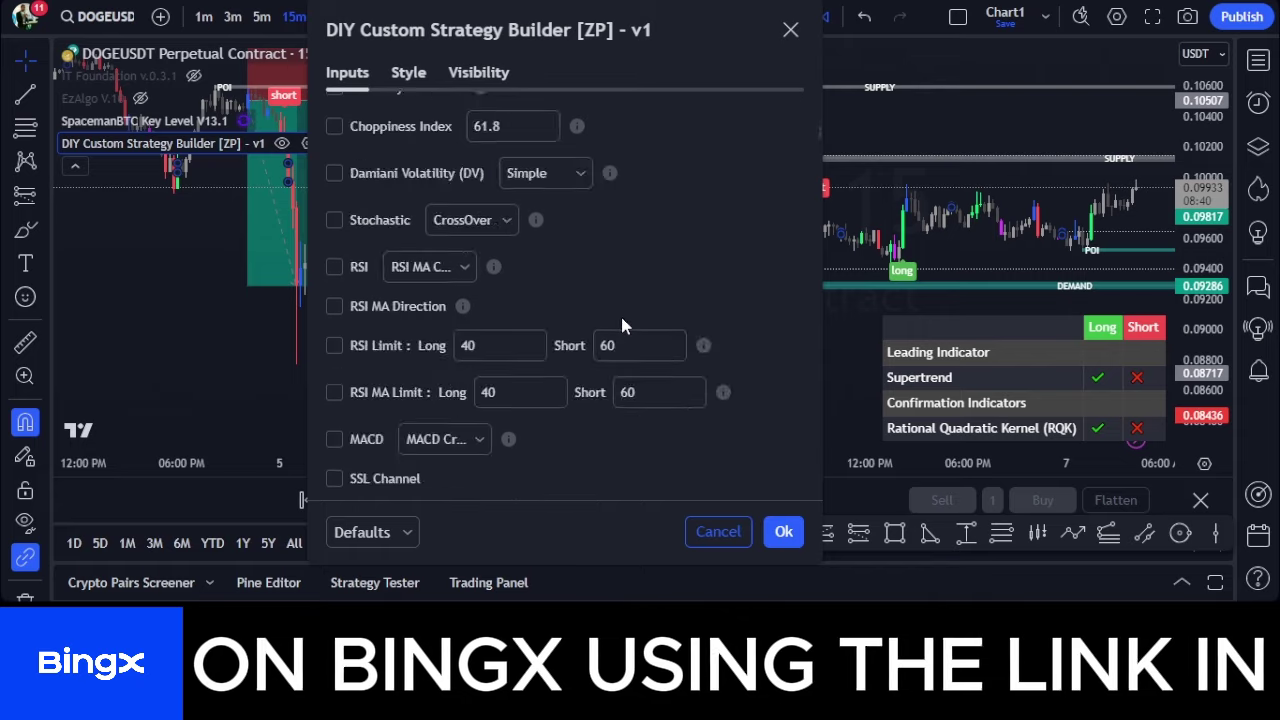
scroll(590, 360, down, 10)
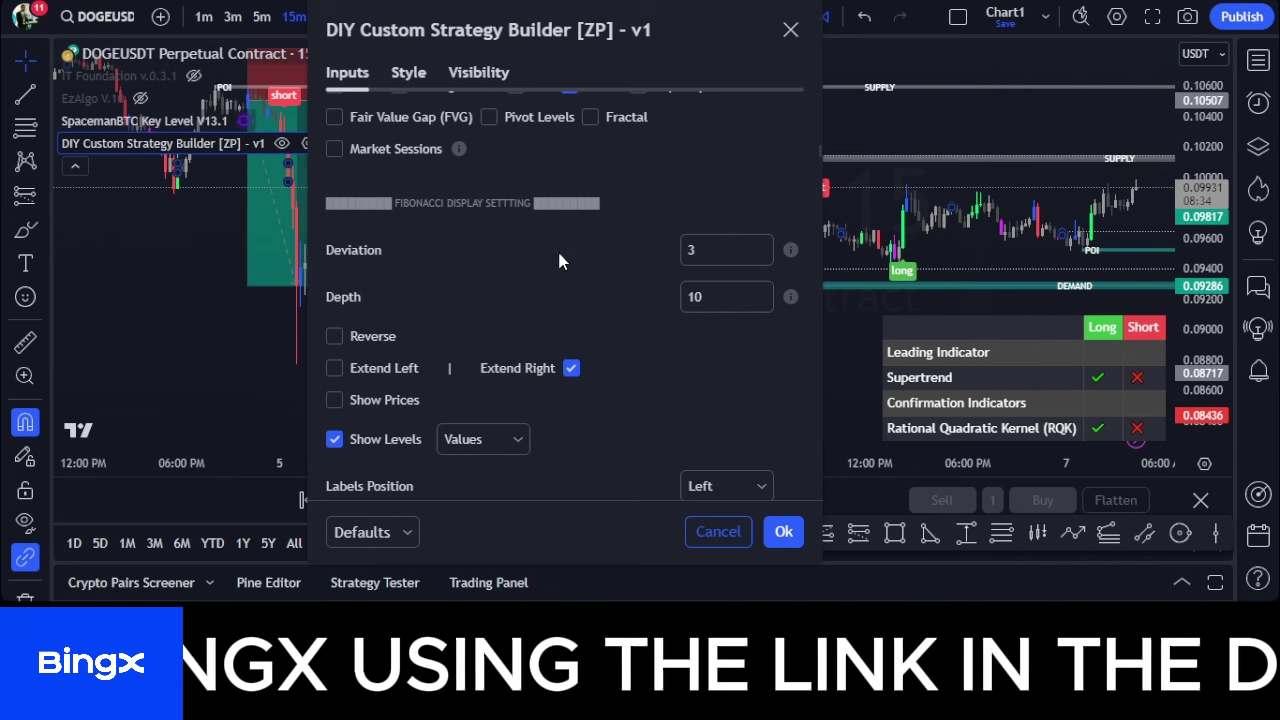
Switch to the Style tab and review the trend line, MA line, shape and signal plot options
click(411, 84)
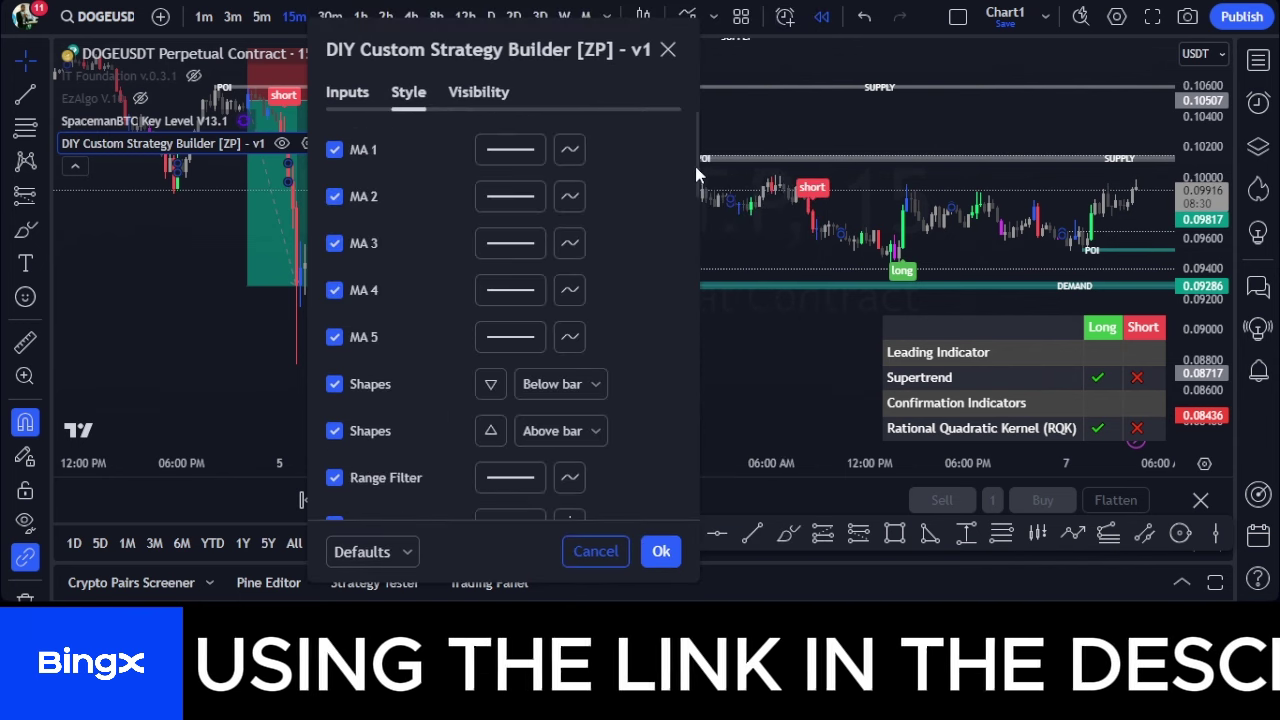
scroll(680, 190, down, 15)
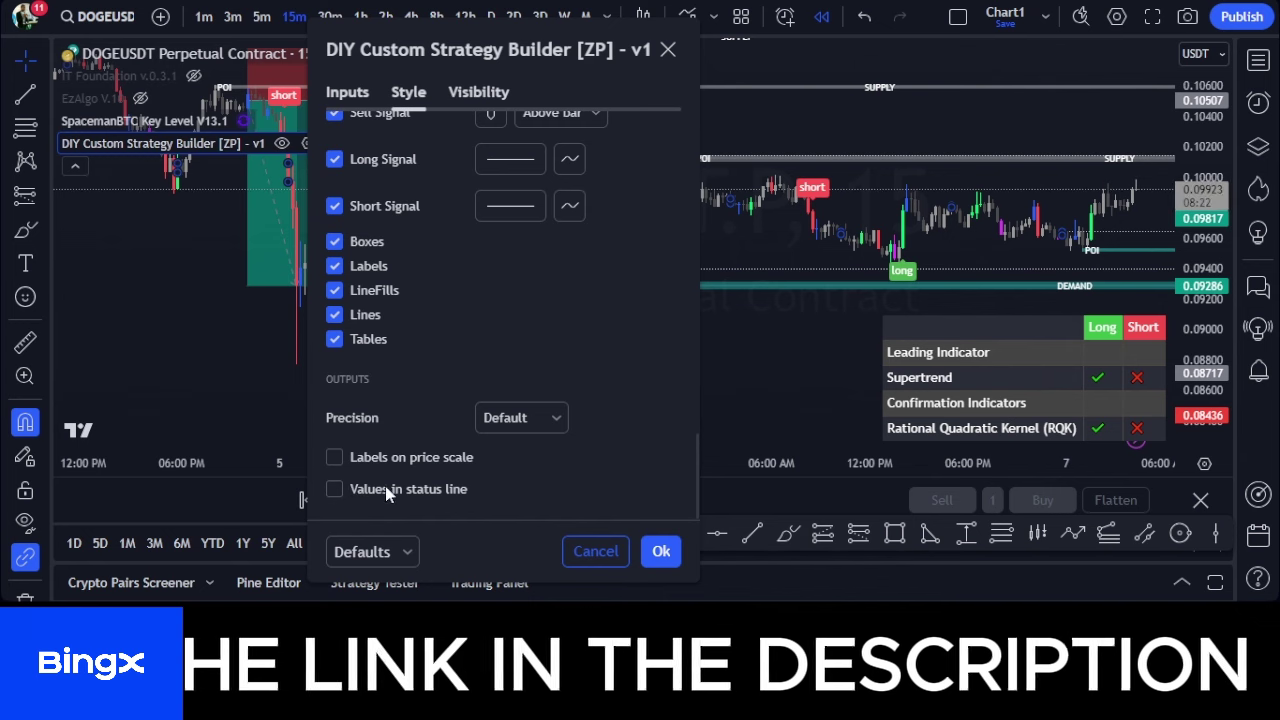
scroll(475, 360, up, 10)
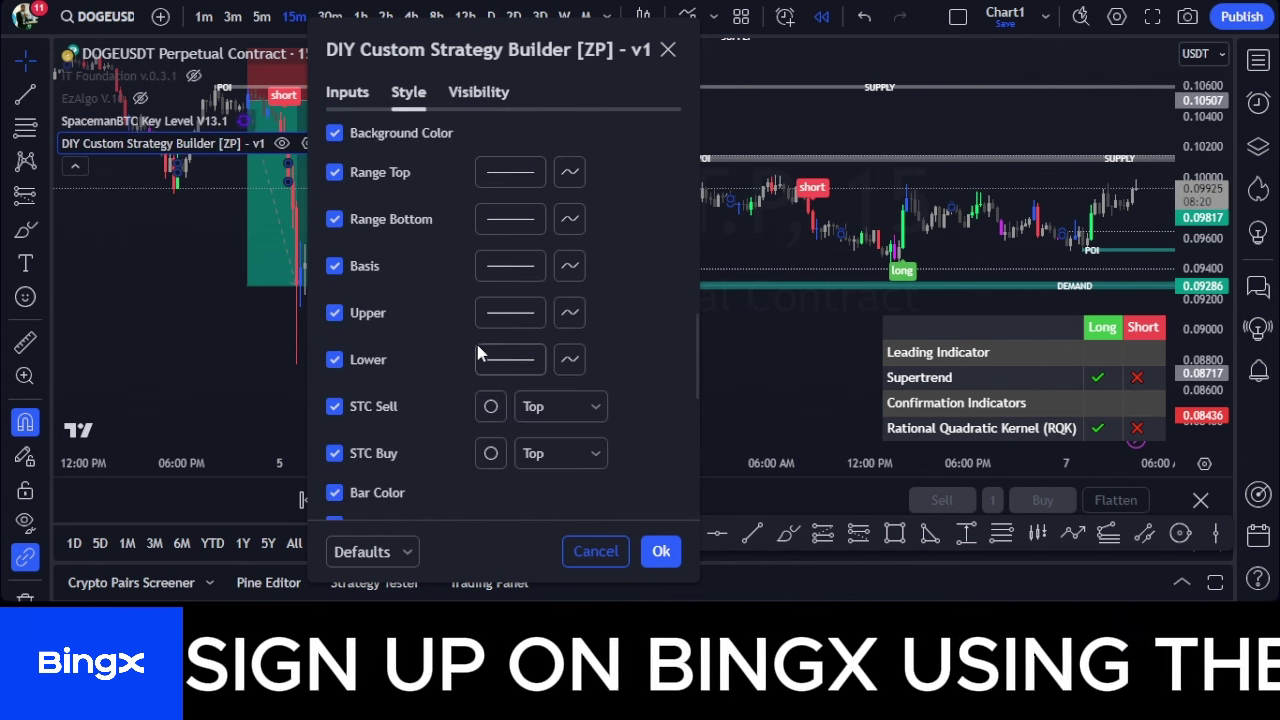
Return to the Inputs tab and scroll down to the MA lines with EMA lengths 5, 13, 20, 50, 200
click(347, 91)
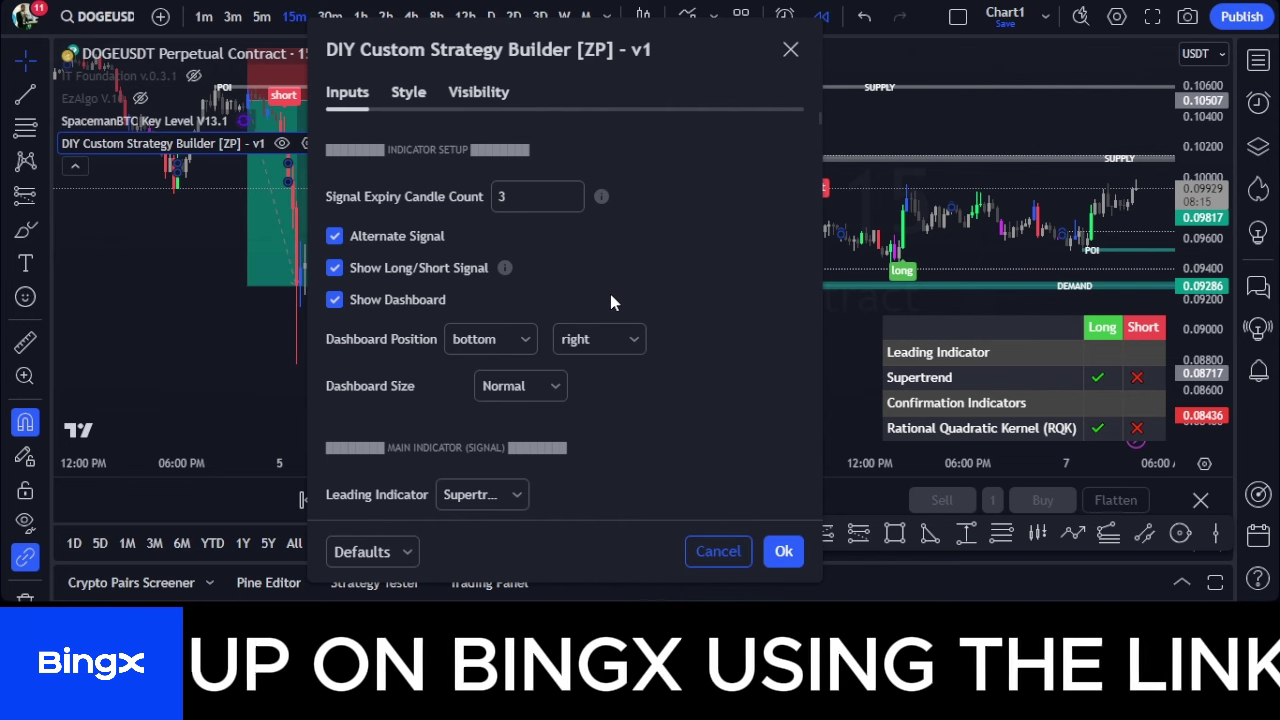
scroll(737, 339, down, 15)
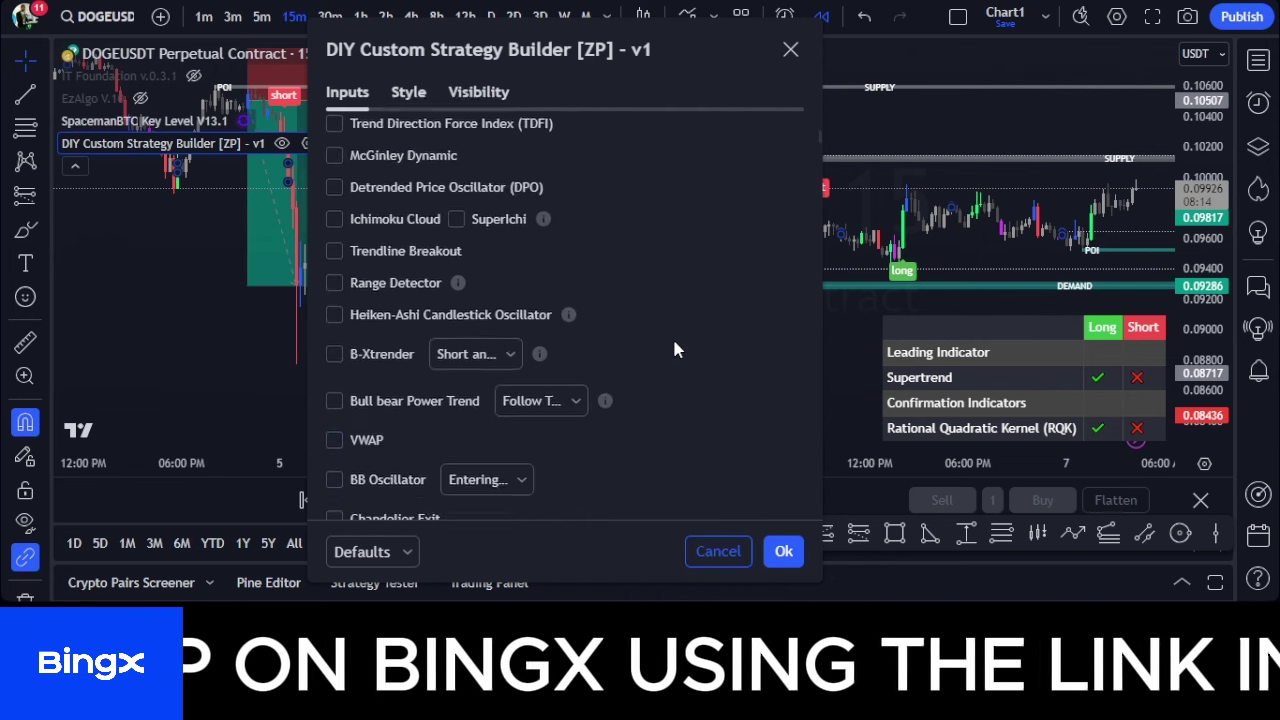
scroll(678, 350, down, 20)
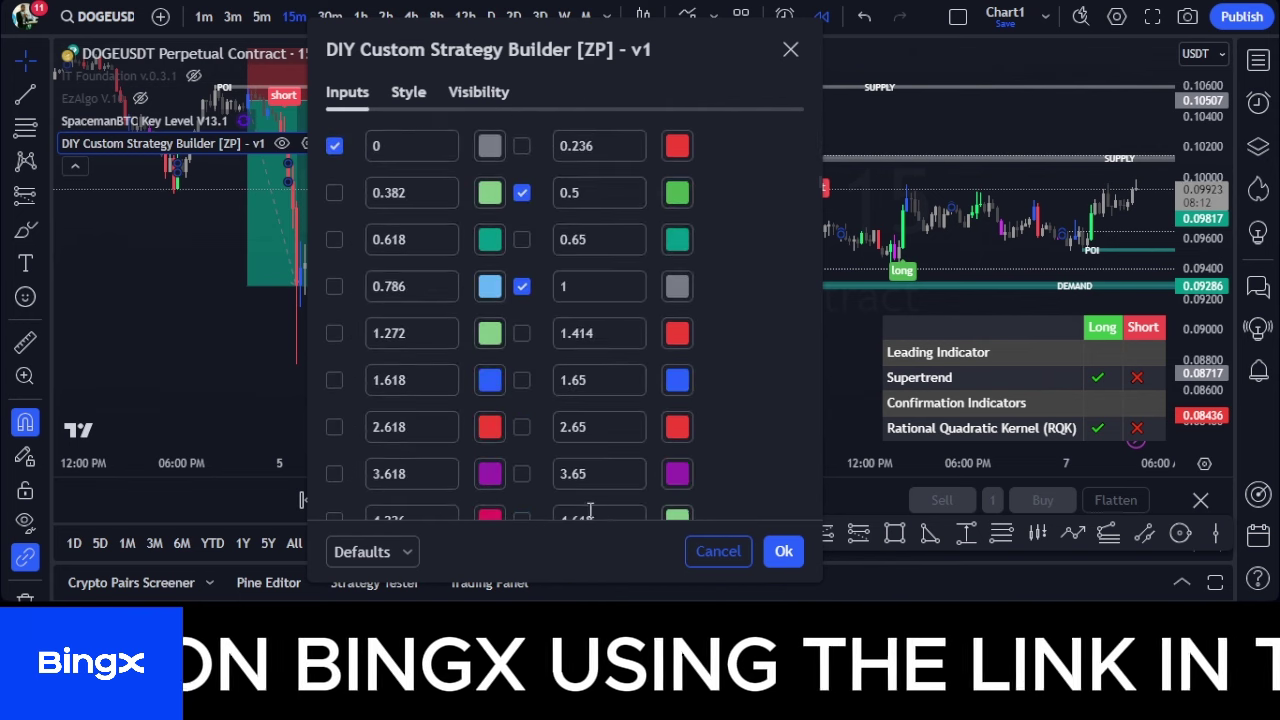
scroll(737, 351, down, 5)
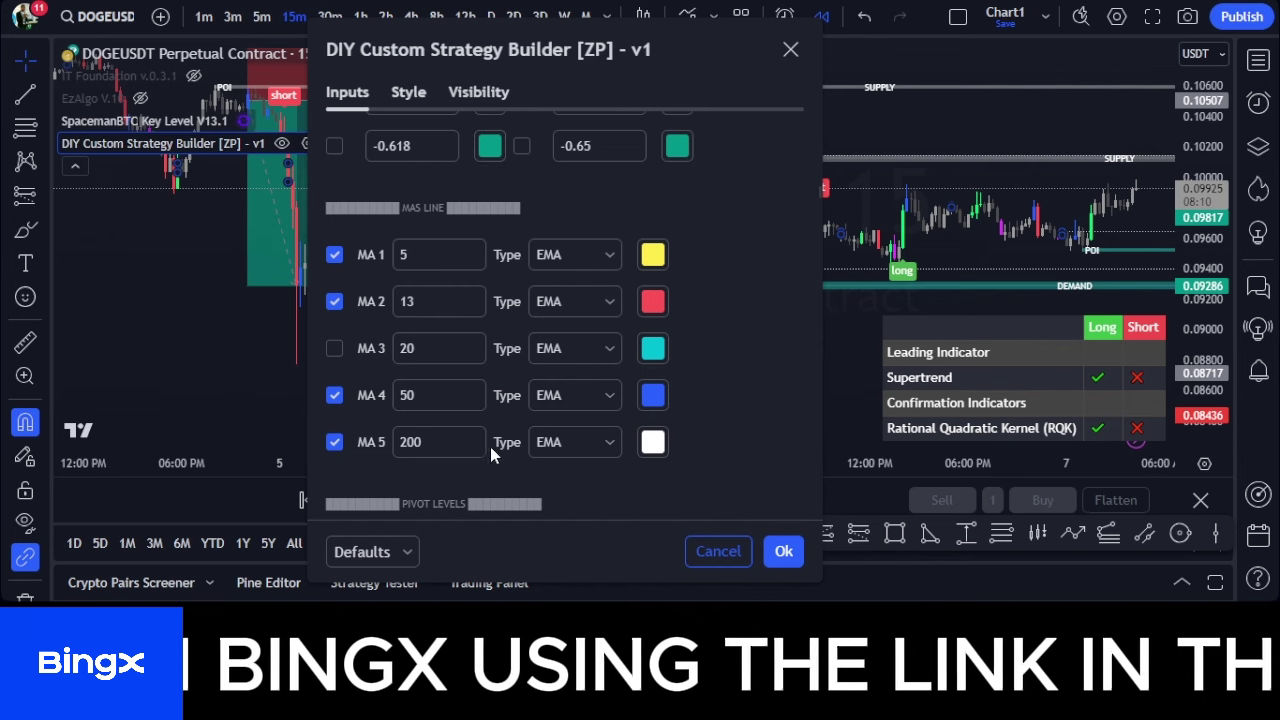
Close the strategy settings and pan back toward the Aug 5 Monday drop and its position box
click(782, 552)
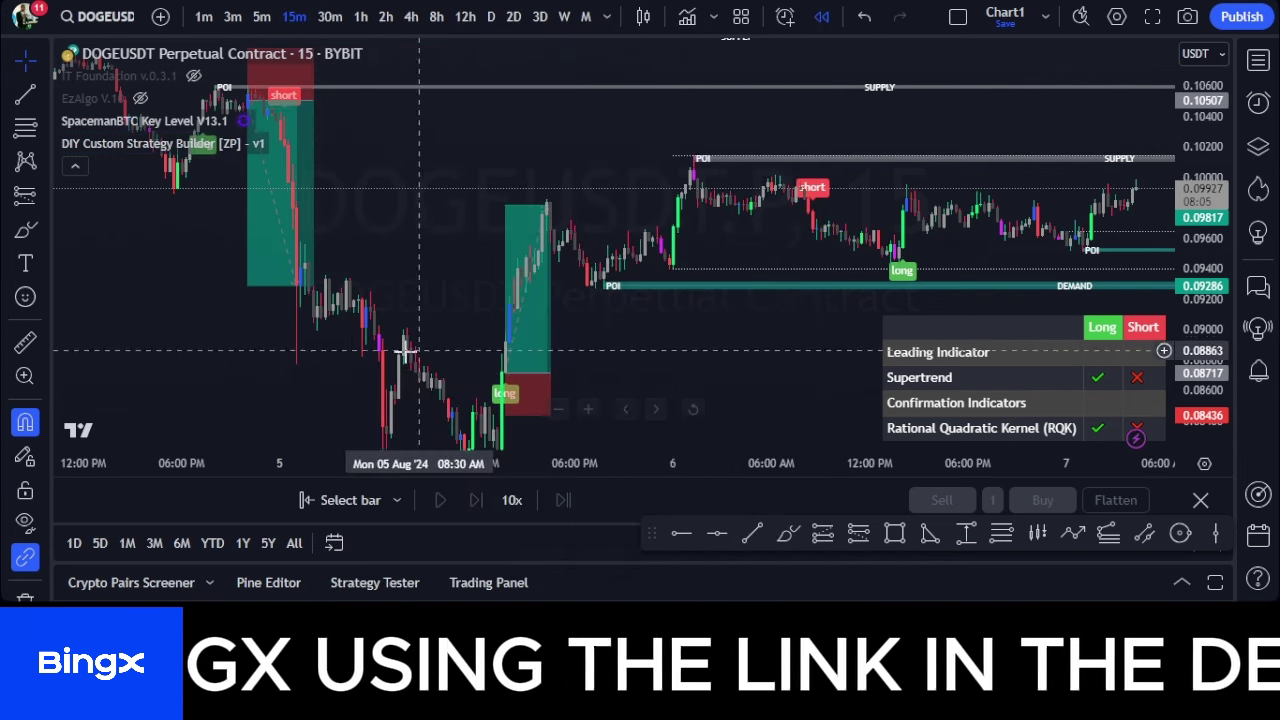
drag(572, 385, 749, 421)
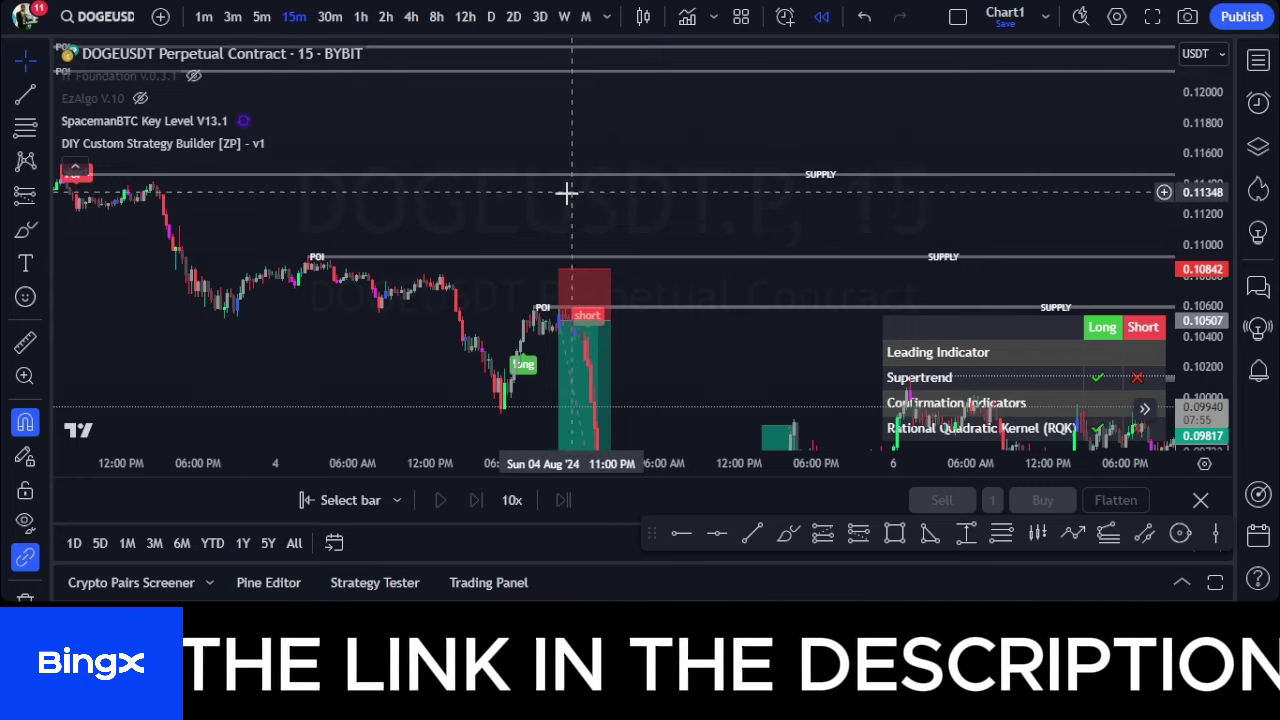
scroll(563, 200, down, 2)
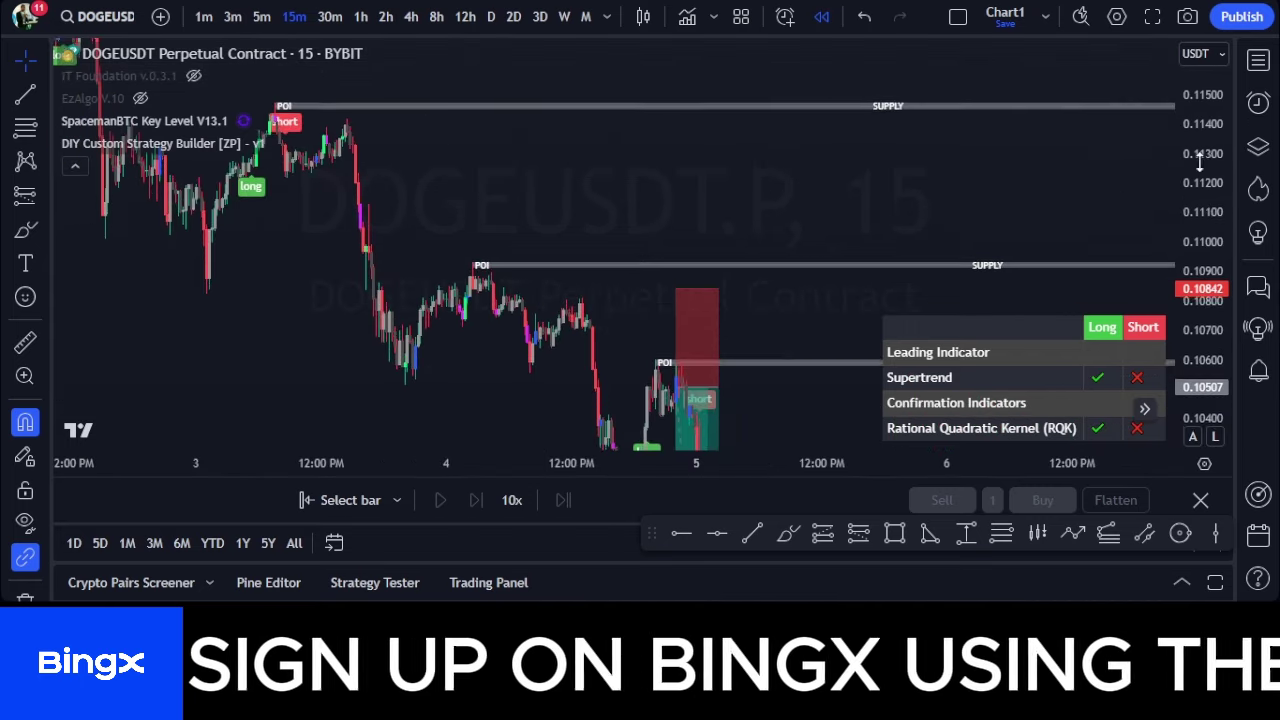
drag(560, 180, 586, 276)
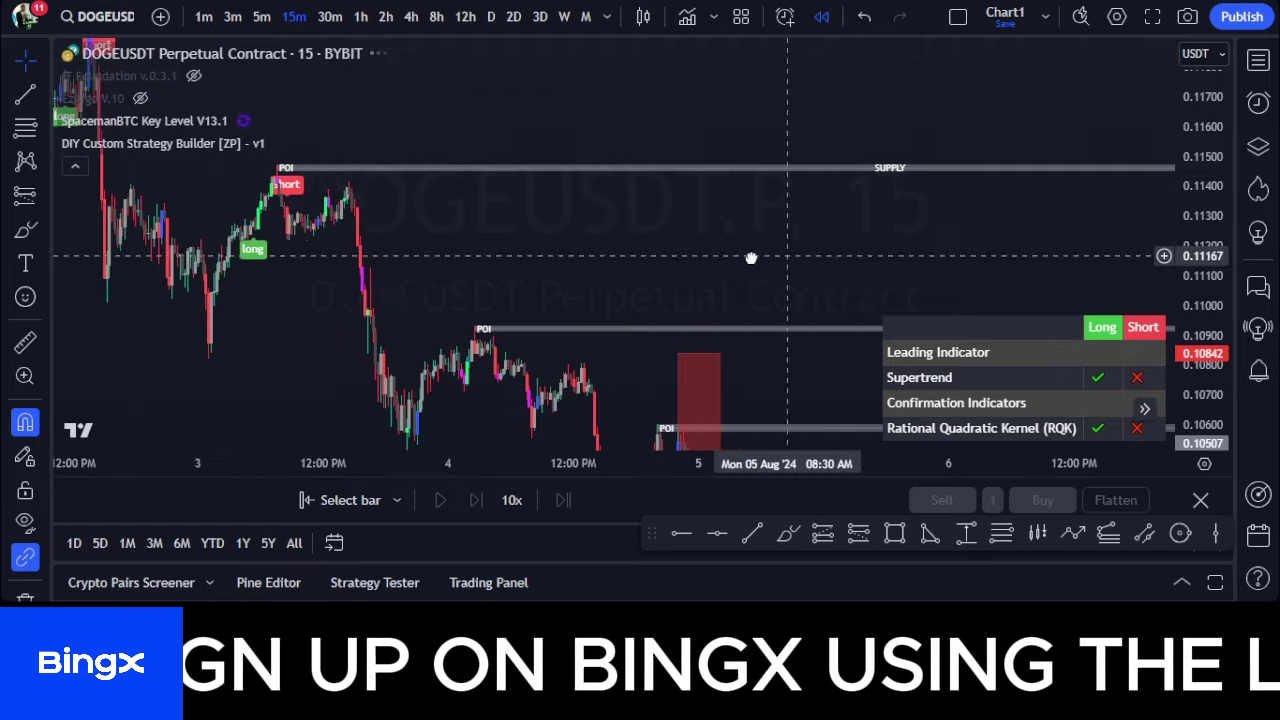
drag(749, 257, 646, 97)
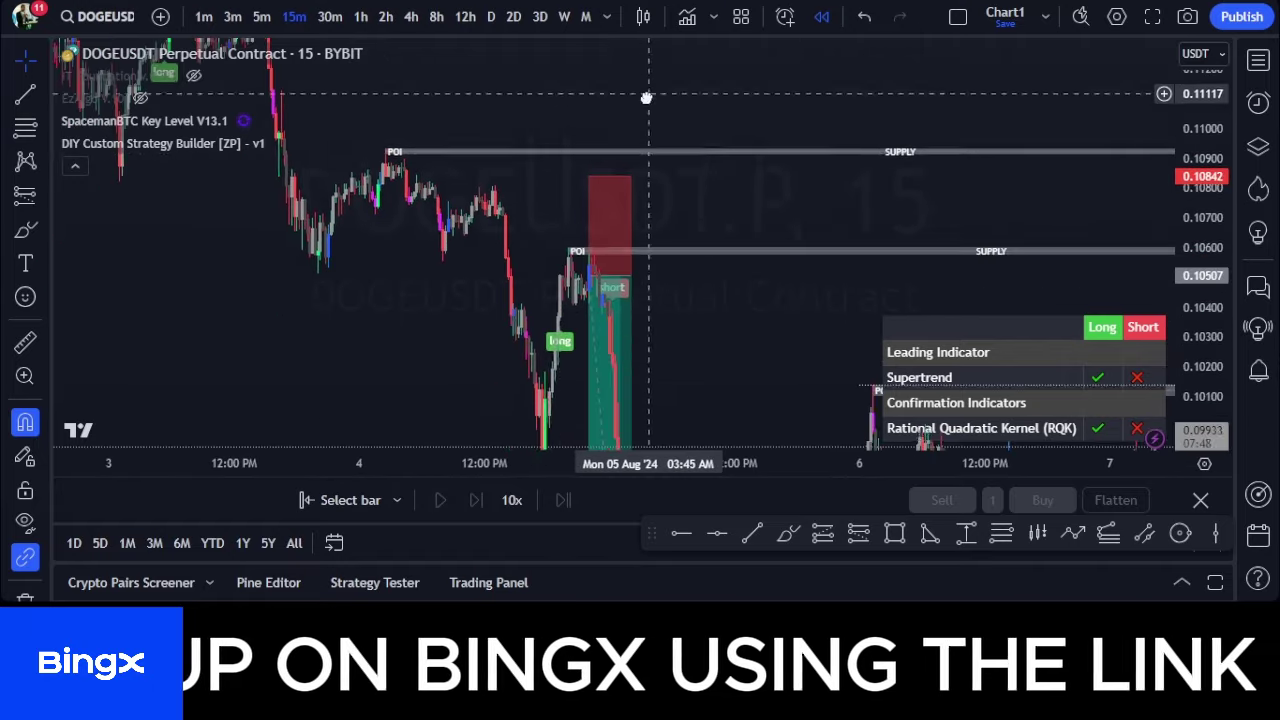
drag(751, 354, 680, 131)
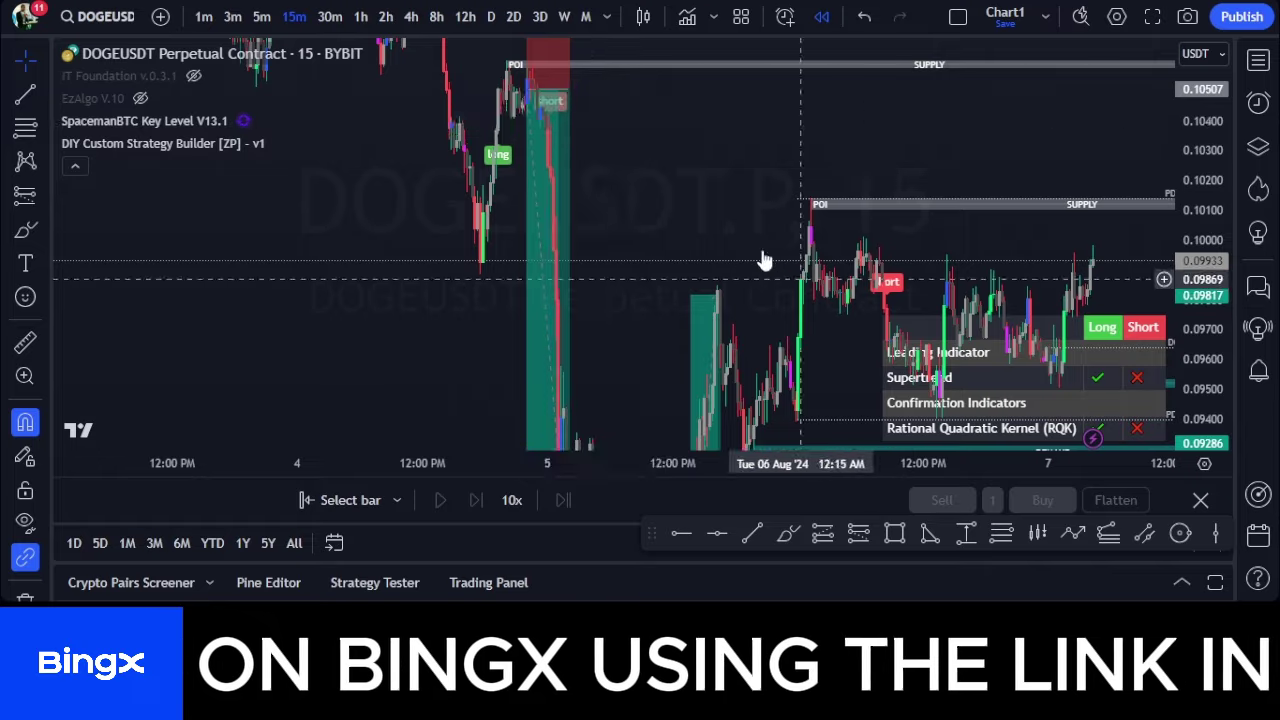
drag(791, 358, 664, 428)
Reposition and zoom the chart until the Aug 4–5 short trade box is in view
click(658, 409)
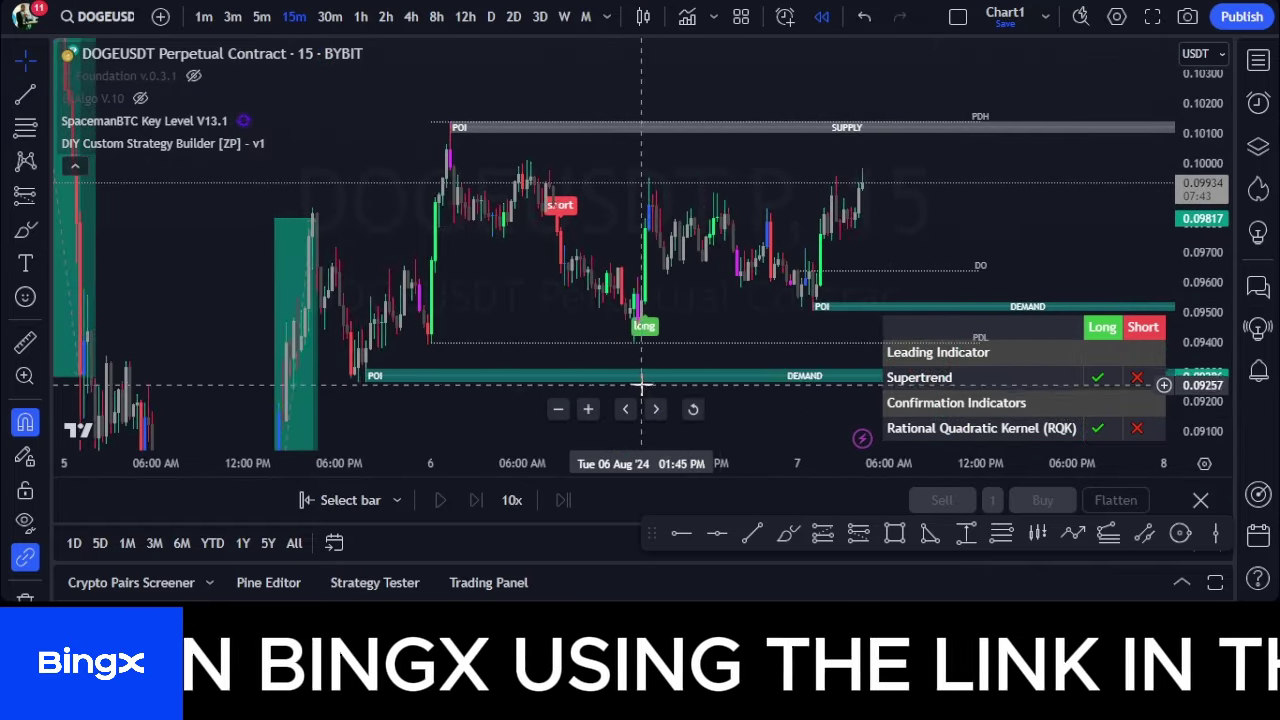
drag(800, 289, 890, 300)
drag(1005, 228, 855, 152)
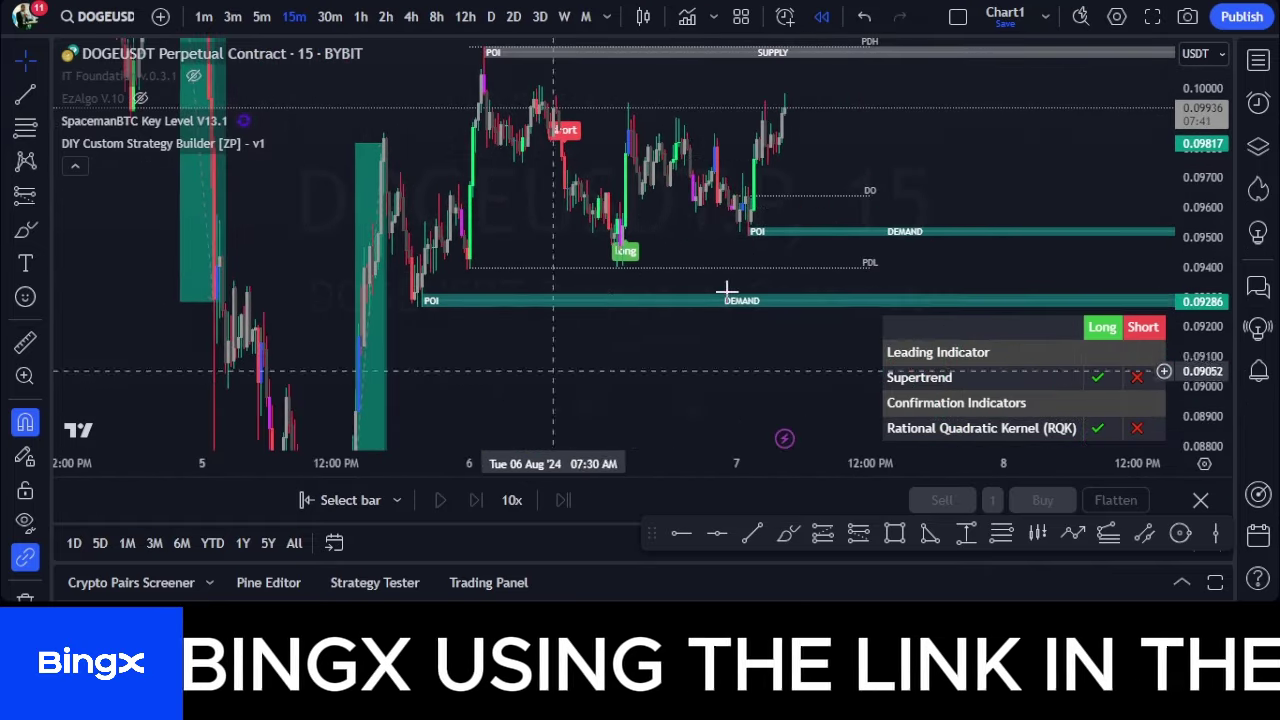
drag(585, 376, 900, 215)
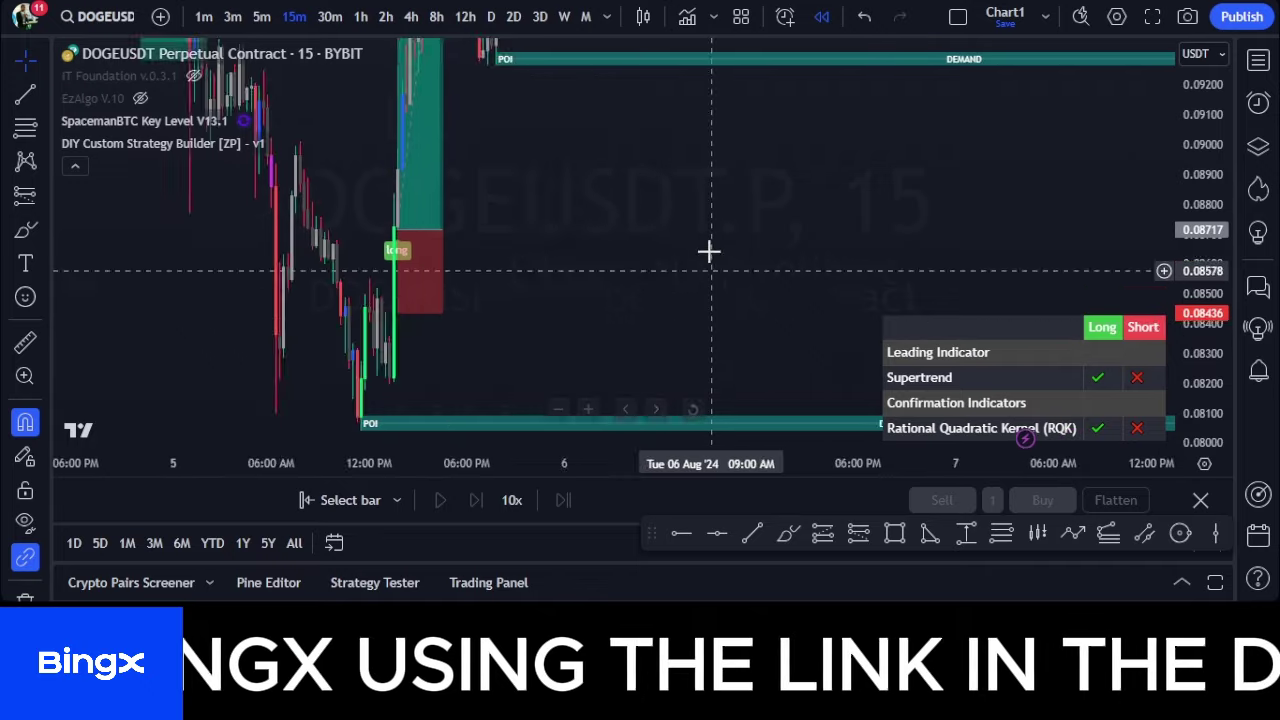
scroll(819, 356, up, 2)
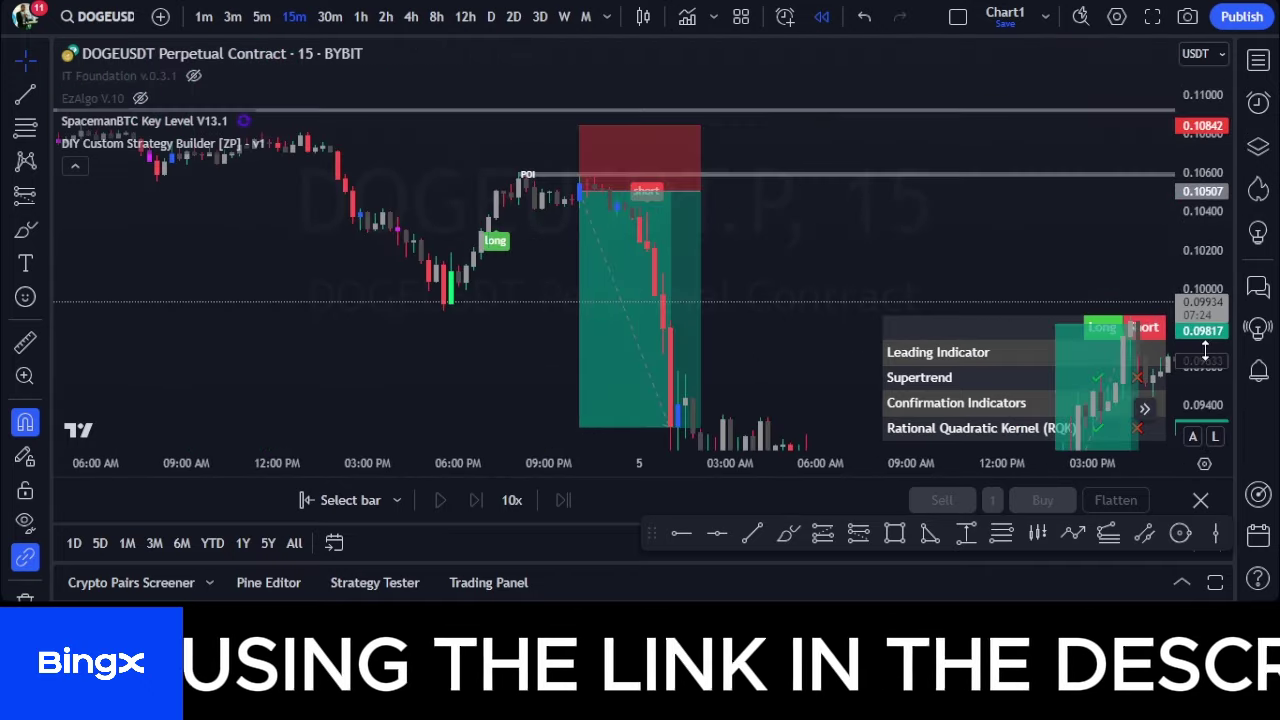
drag(483, 329, 302, 317)
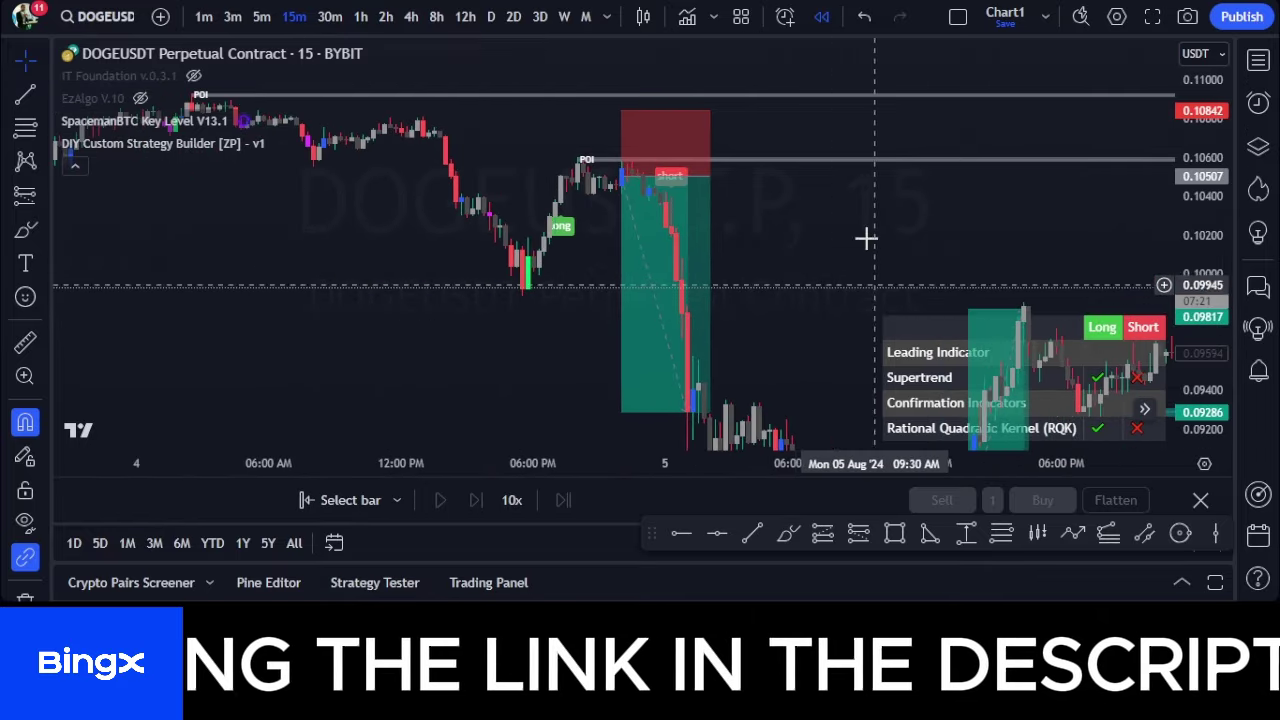
drag(790, 232, 523, 76)
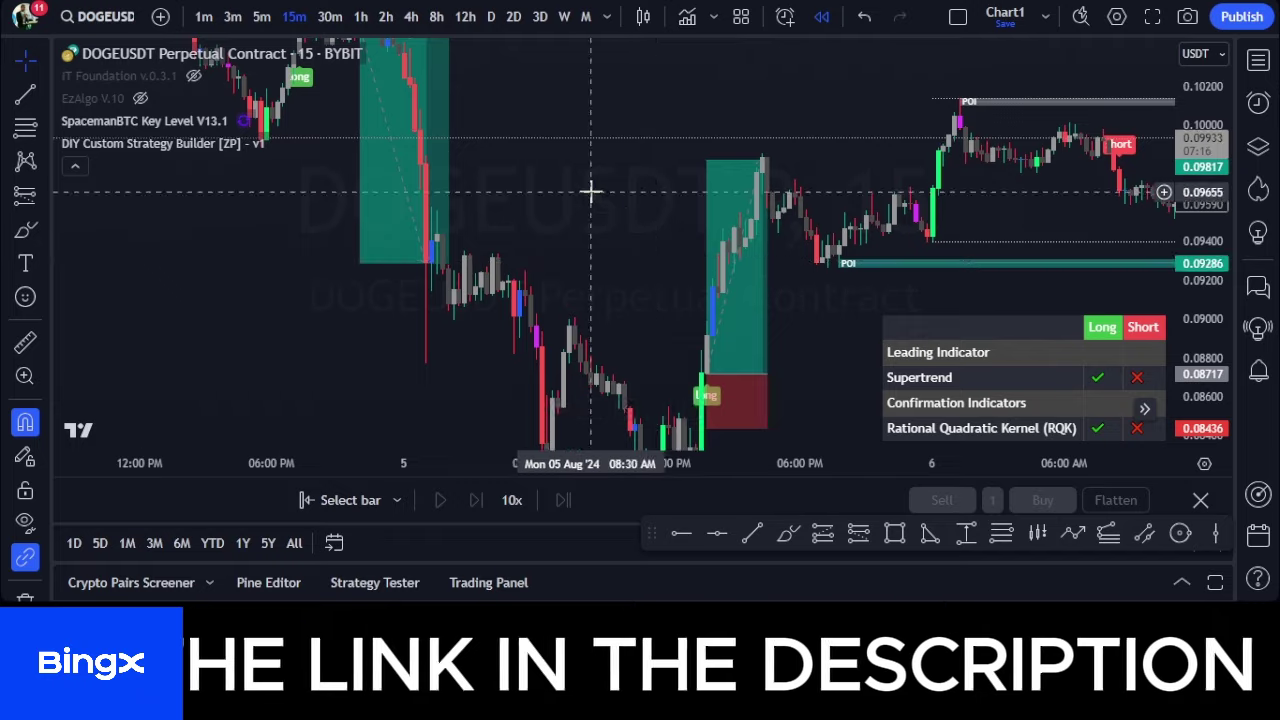
drag(585, 197, 800, 430)
drag(489, 375, 412, 320)
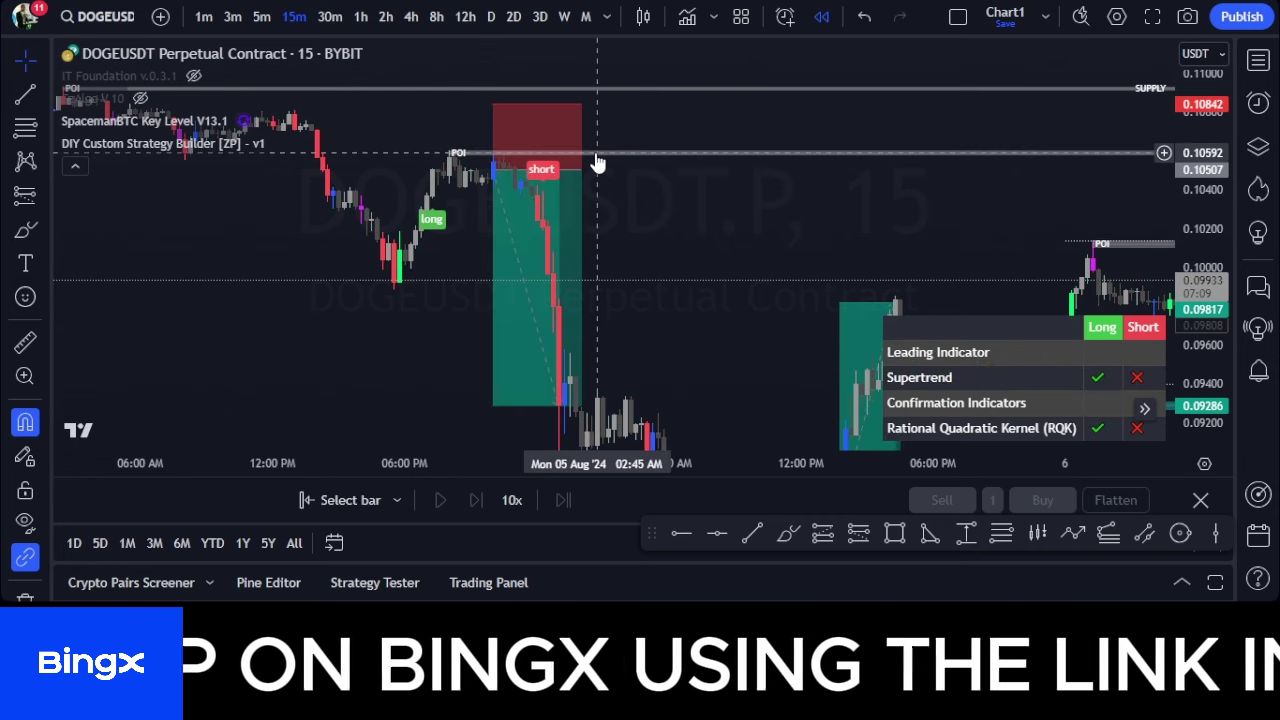
drag(713, 231, 770, 222)
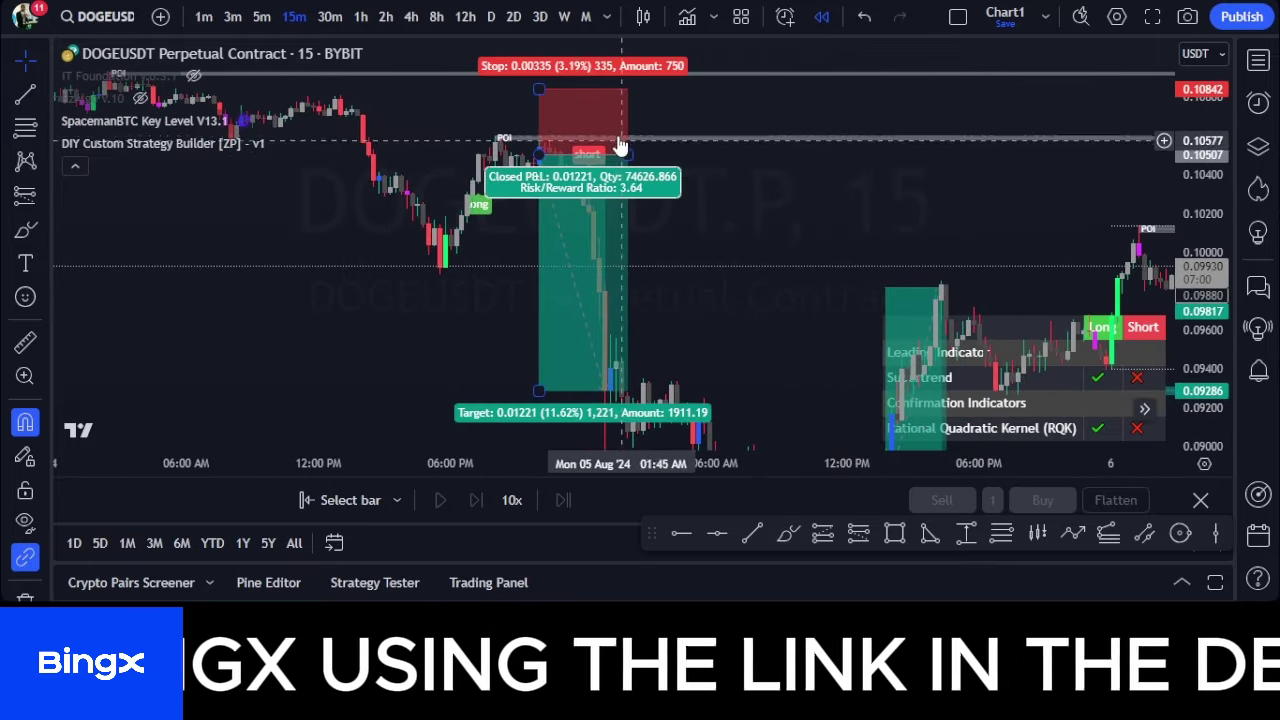
drag(457, 351, 430, 355)
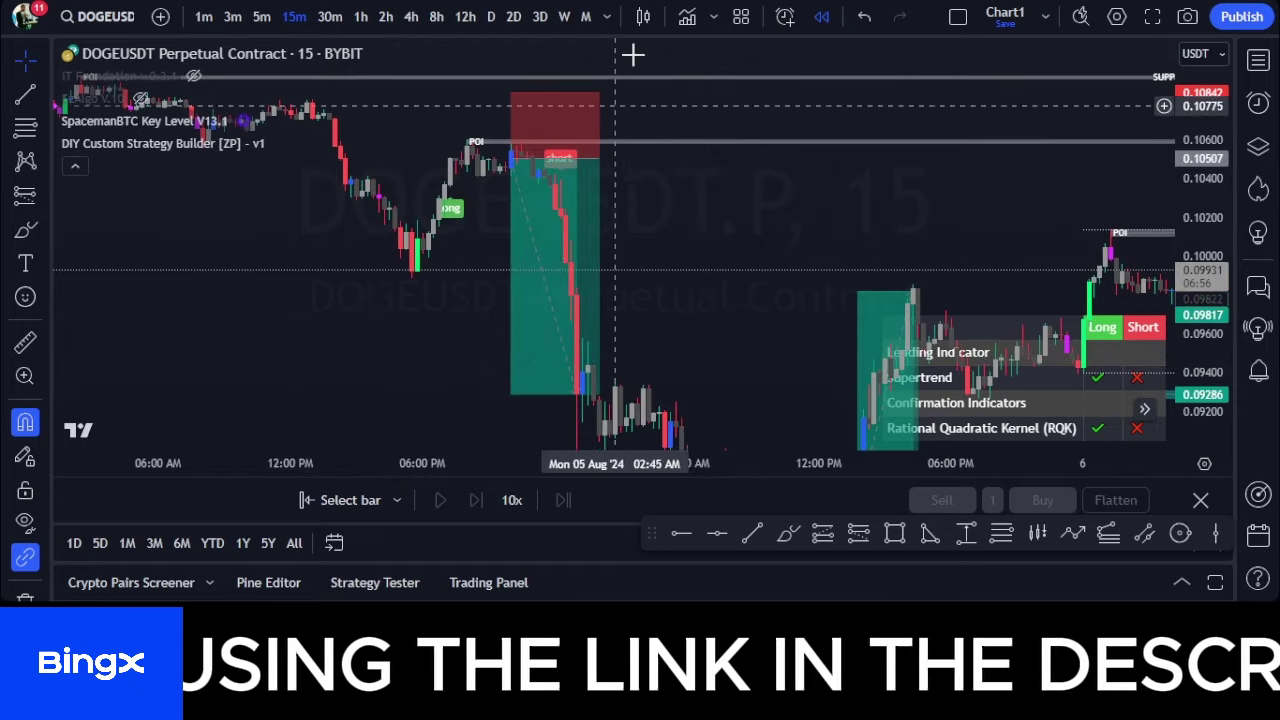
scroll(700, 250, right, 2)
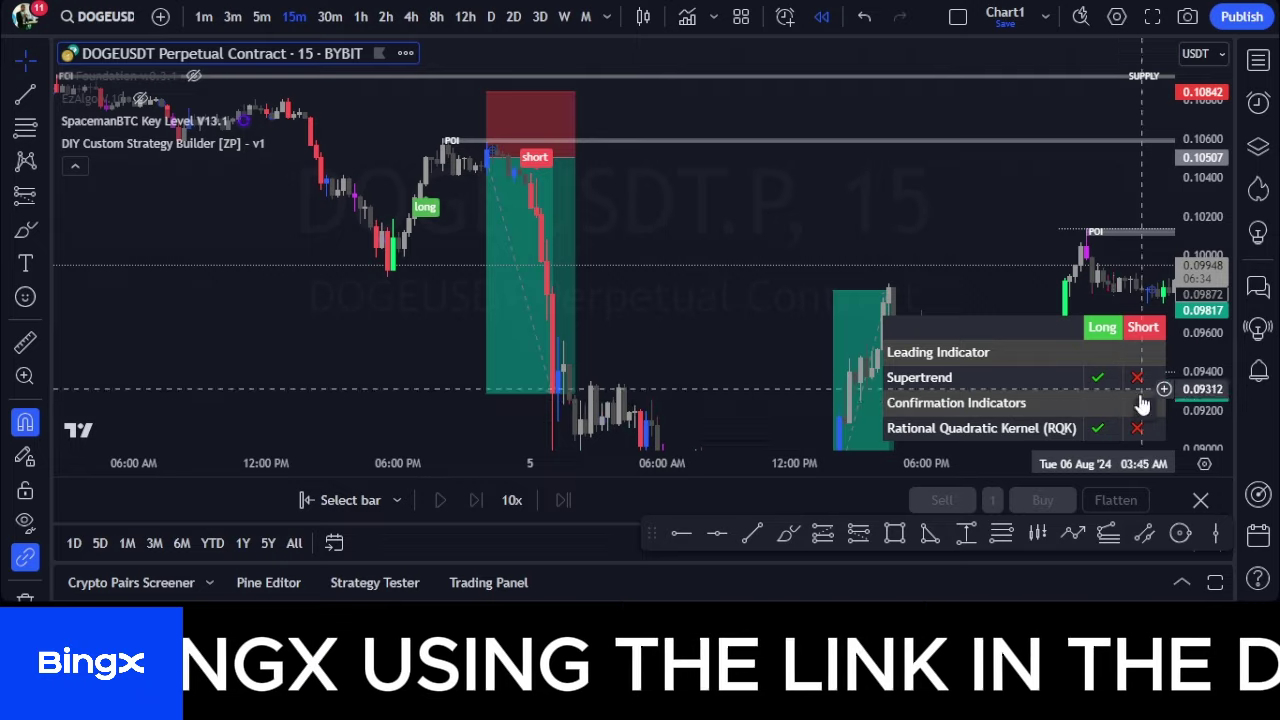
Pan and zoom to the Aug 5 long trade off the POI demand line and inspect its P&L labels
drag(717, 300, 580, 121)
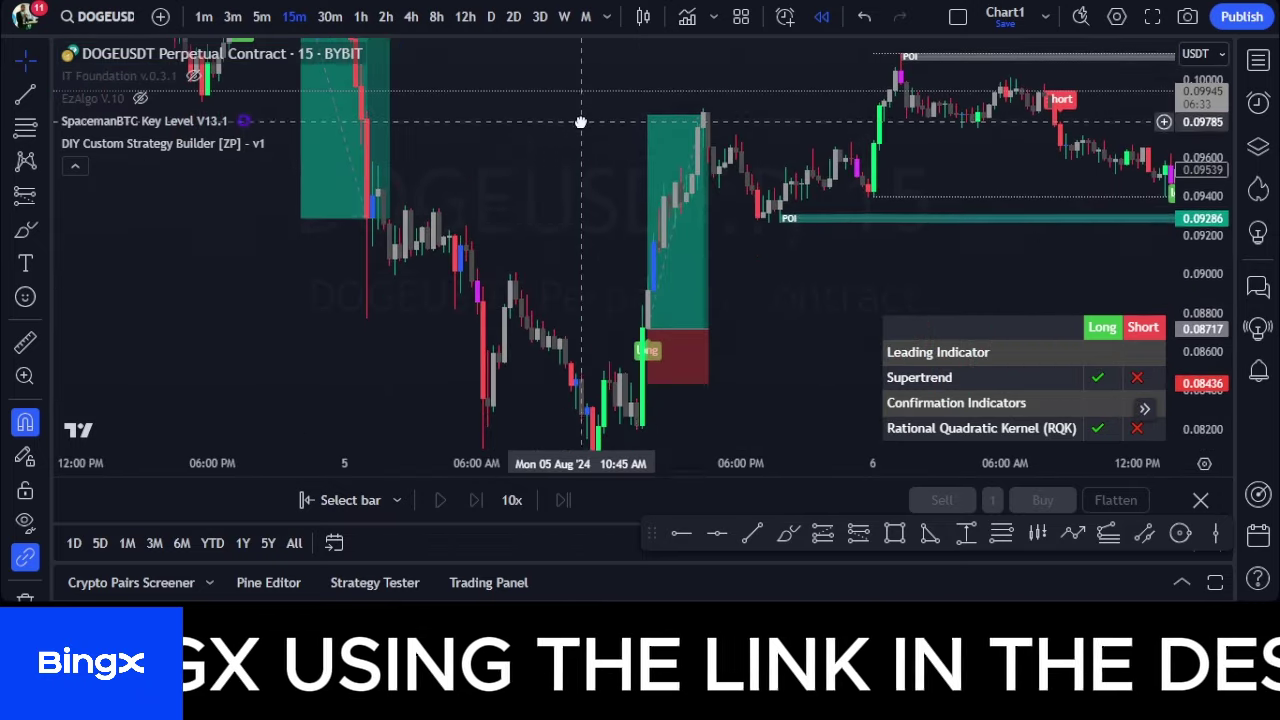
scroll(786, 420, up, 3)
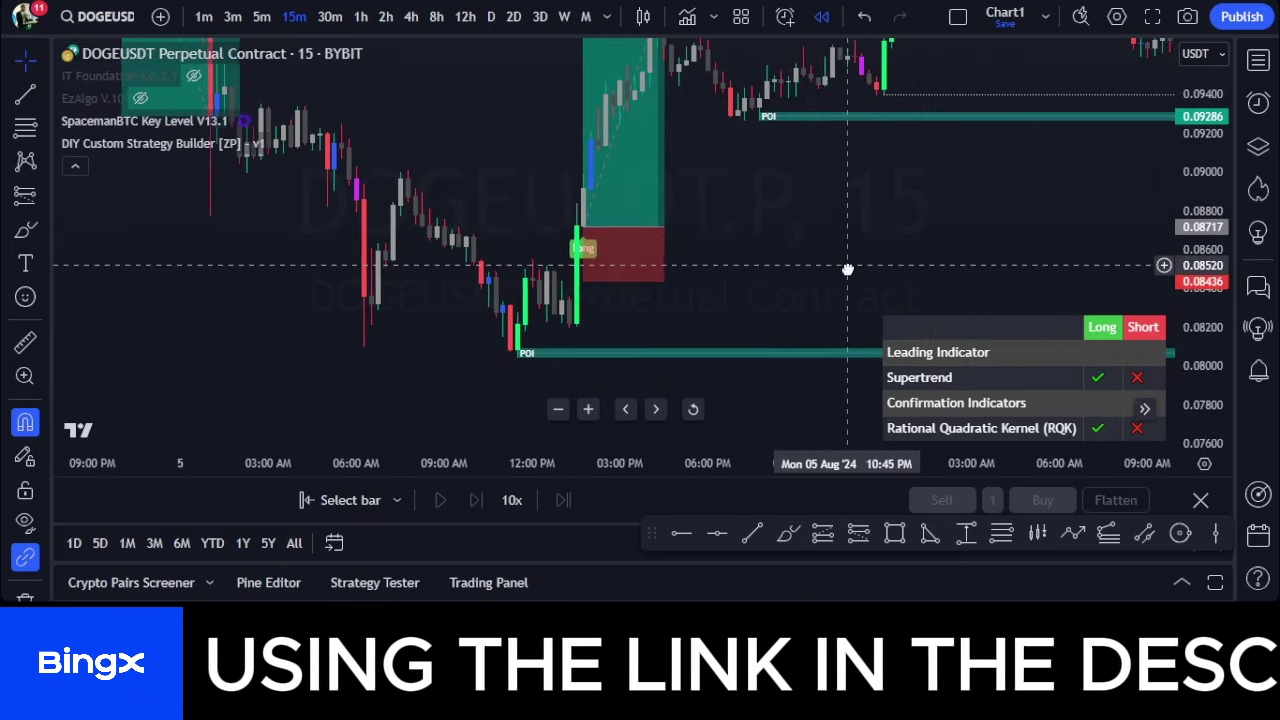
drag(847, 268, 845, 276)
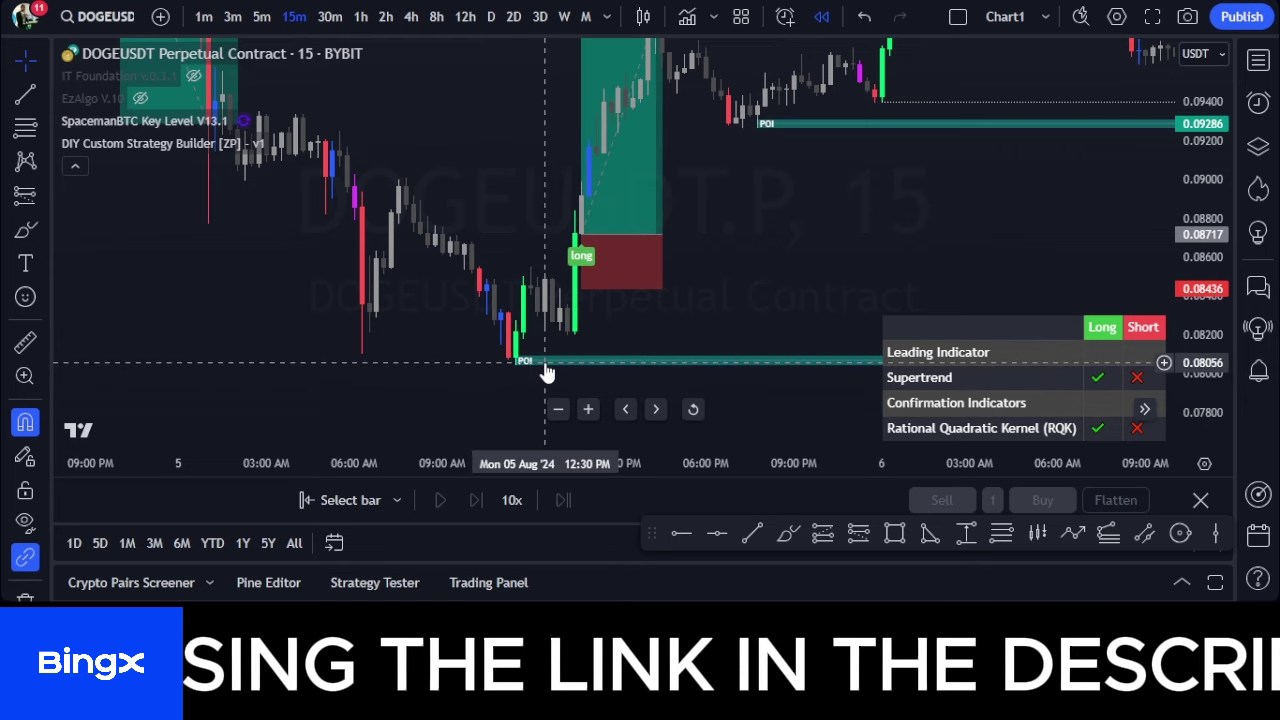
drag(786, 323, 686, 334)
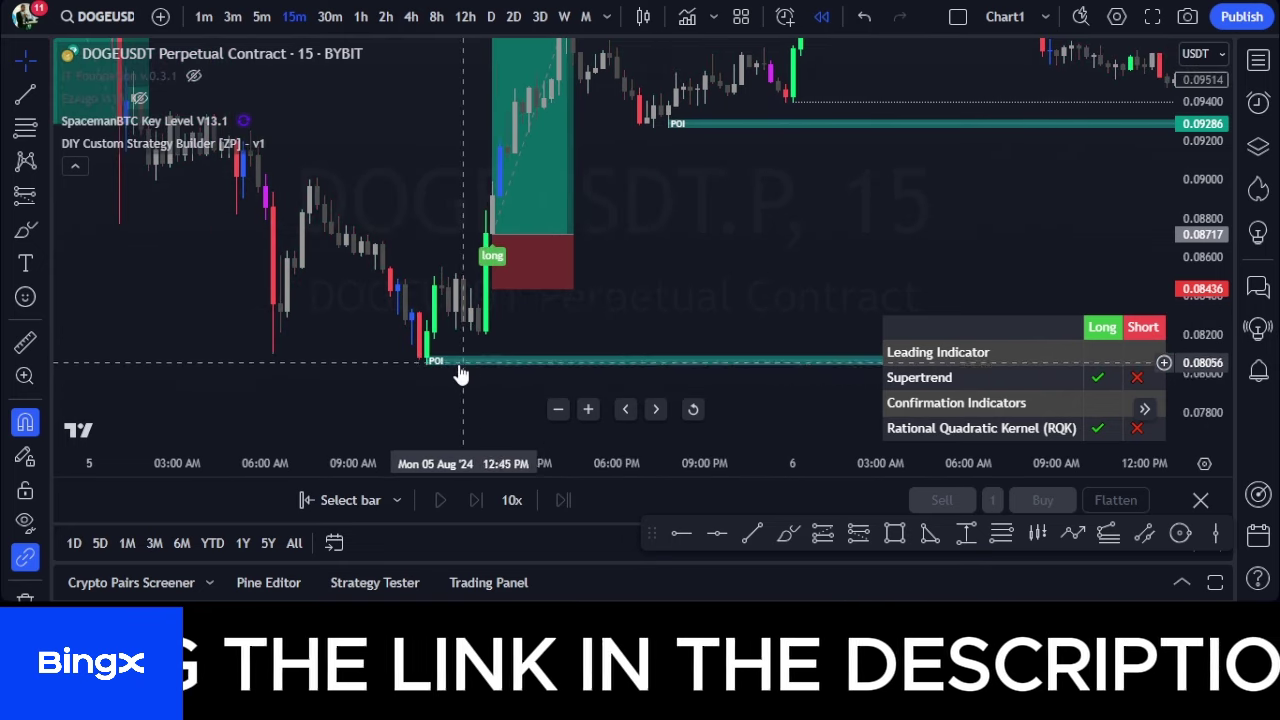
scroll(734, 303, left, 2)
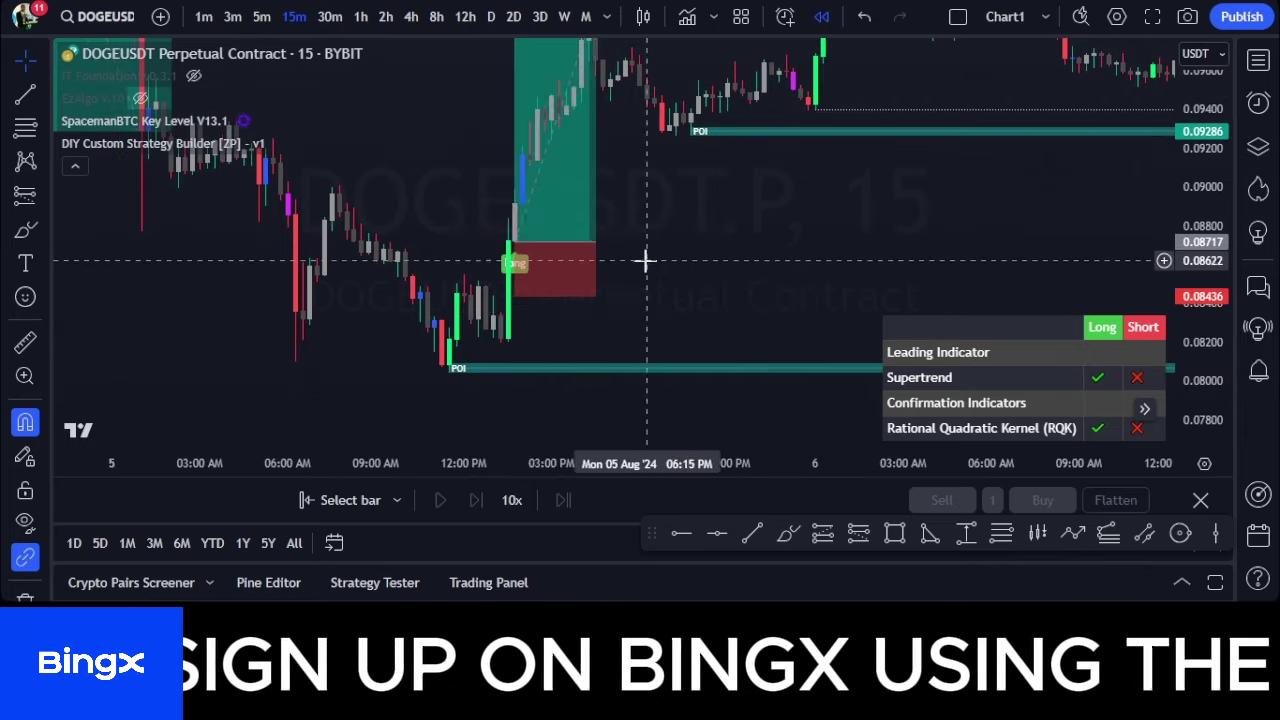
drag(771, 265, 766, 317)
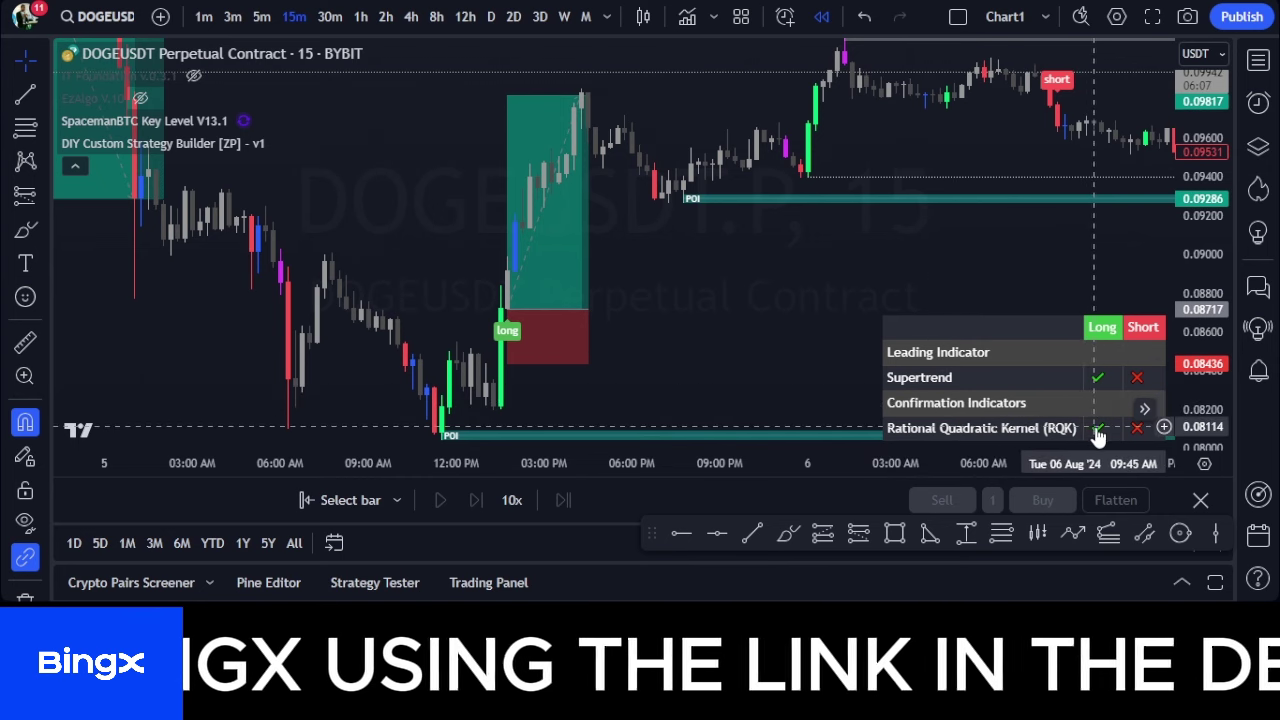
scroll(807, 288, down, 2)
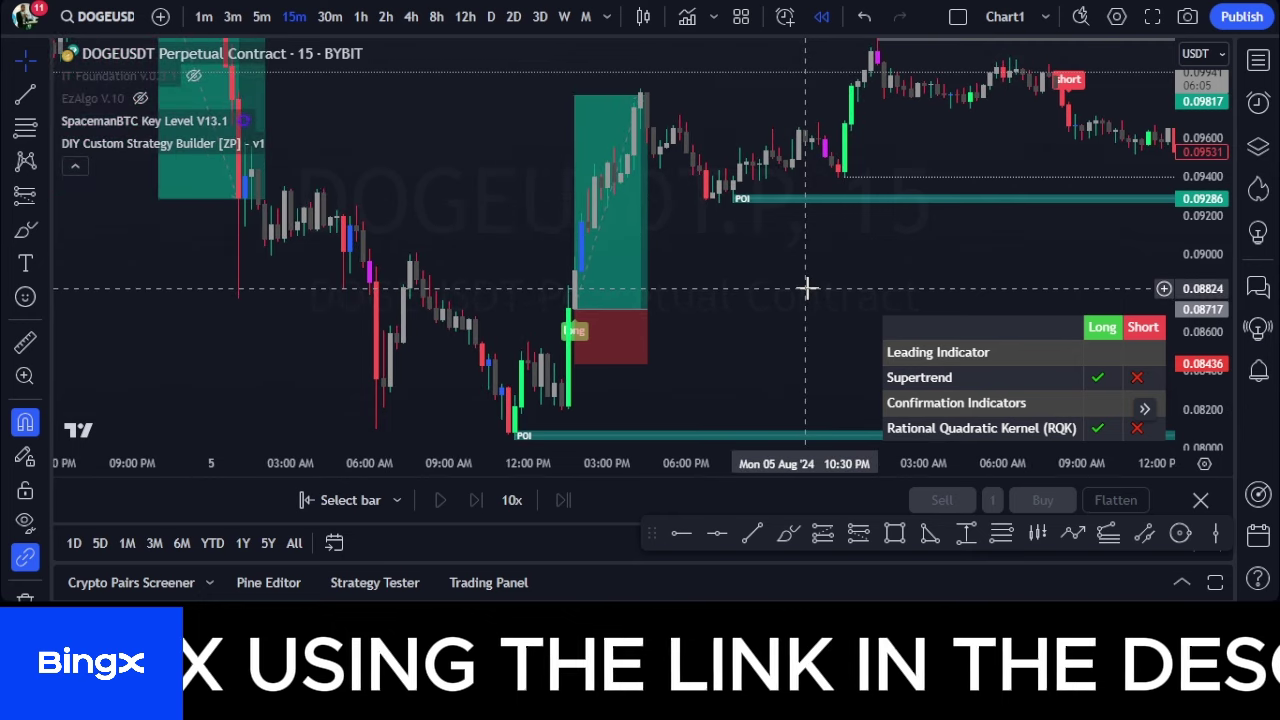
drag(807, 288, 477, 371)
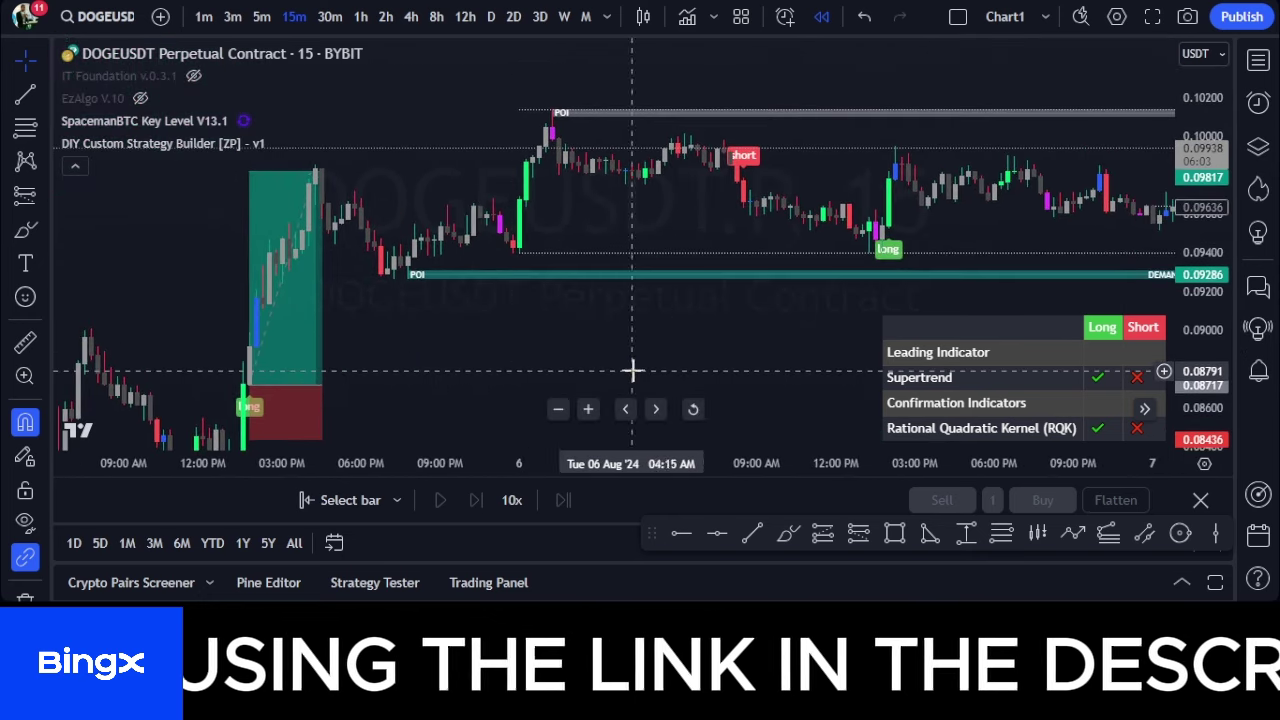
Pan, zoom and stretch the price scale to frame the Aug 6 range between POI supply and demand
drag(673, 371, 609, 366)
scroll(610, 361, down, 1)
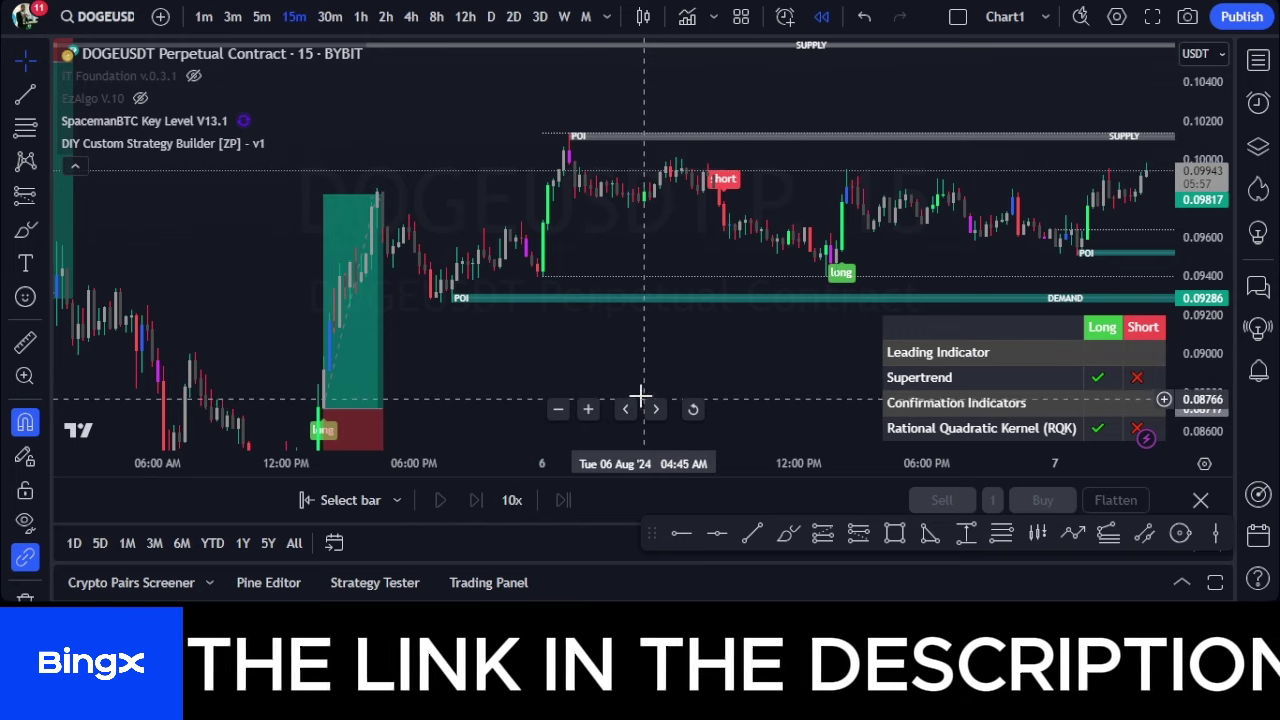
drag(706, 357, 630, 370)
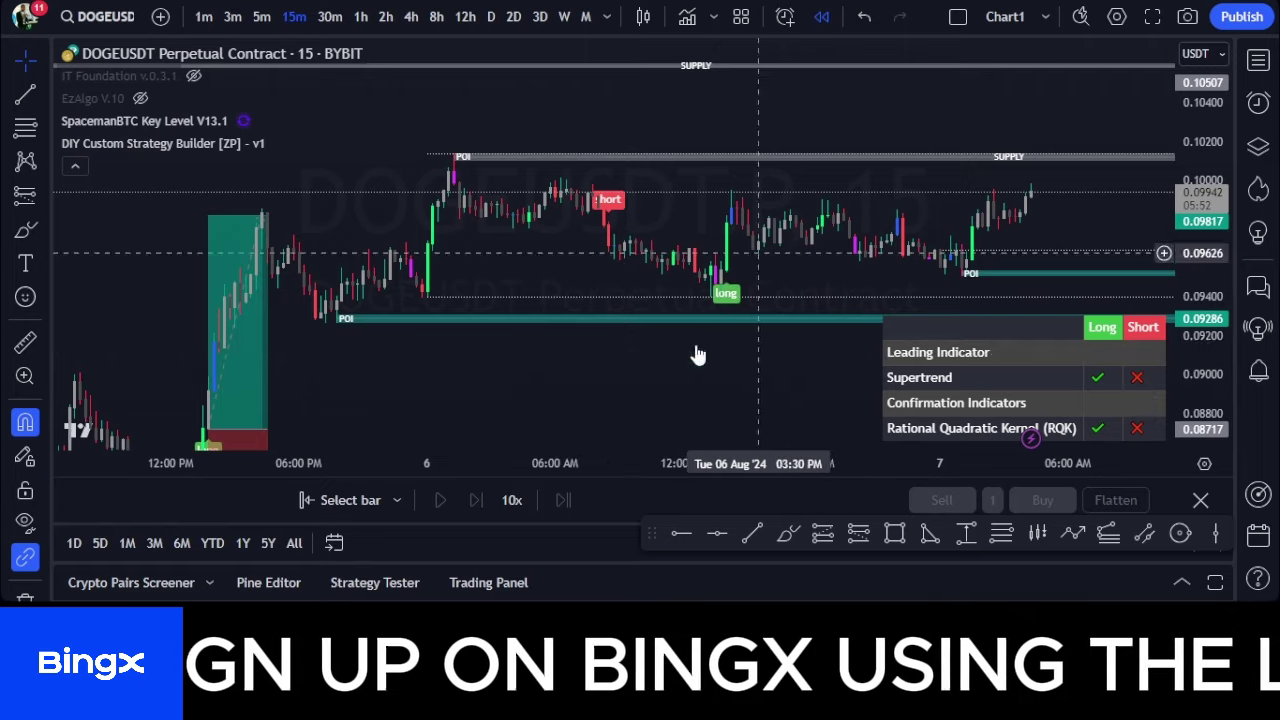
drag(790, 335, 760, 344)
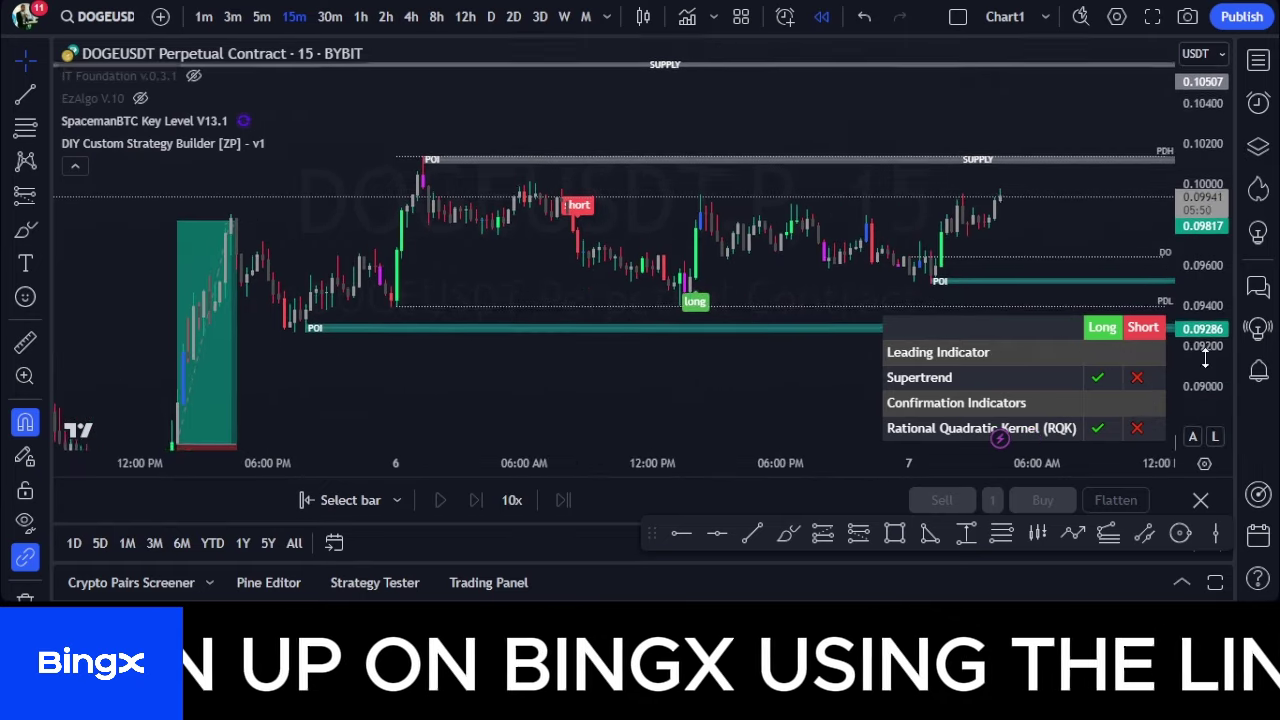
drag(1205, 358, 1205, 262)
scroll(780, 277, up, 5)
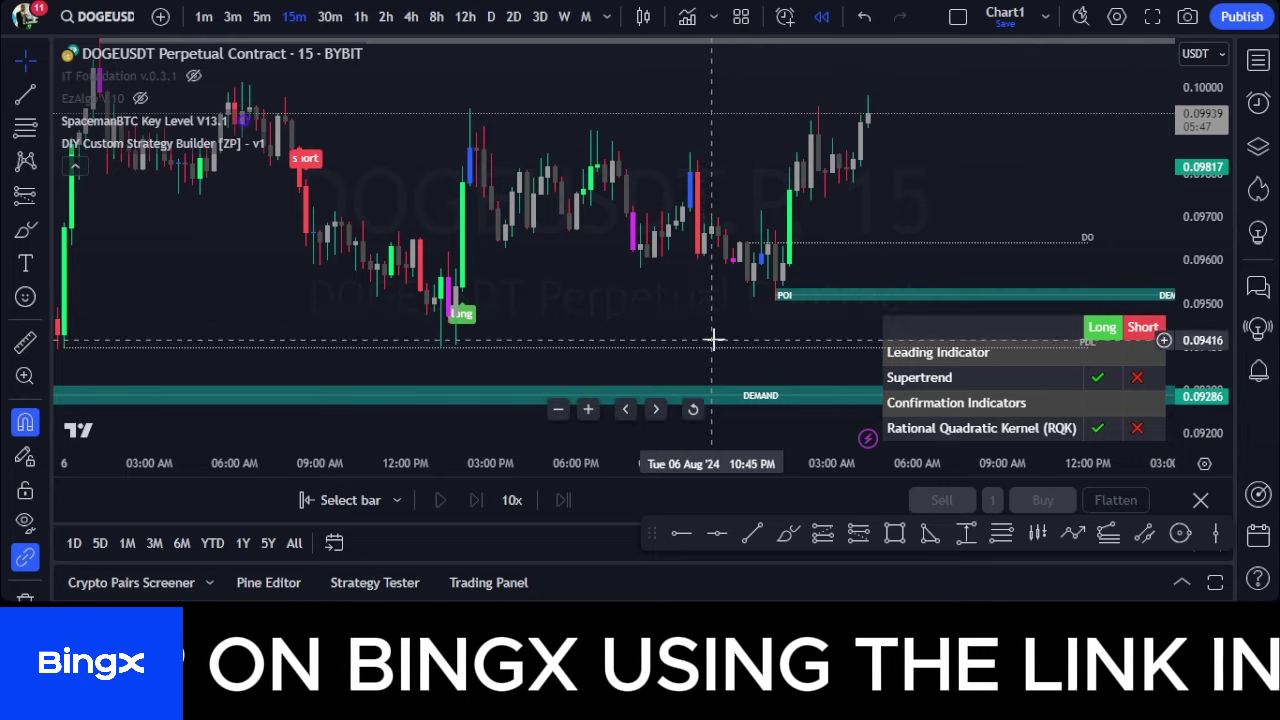
scroll(712, 340, down, 4)
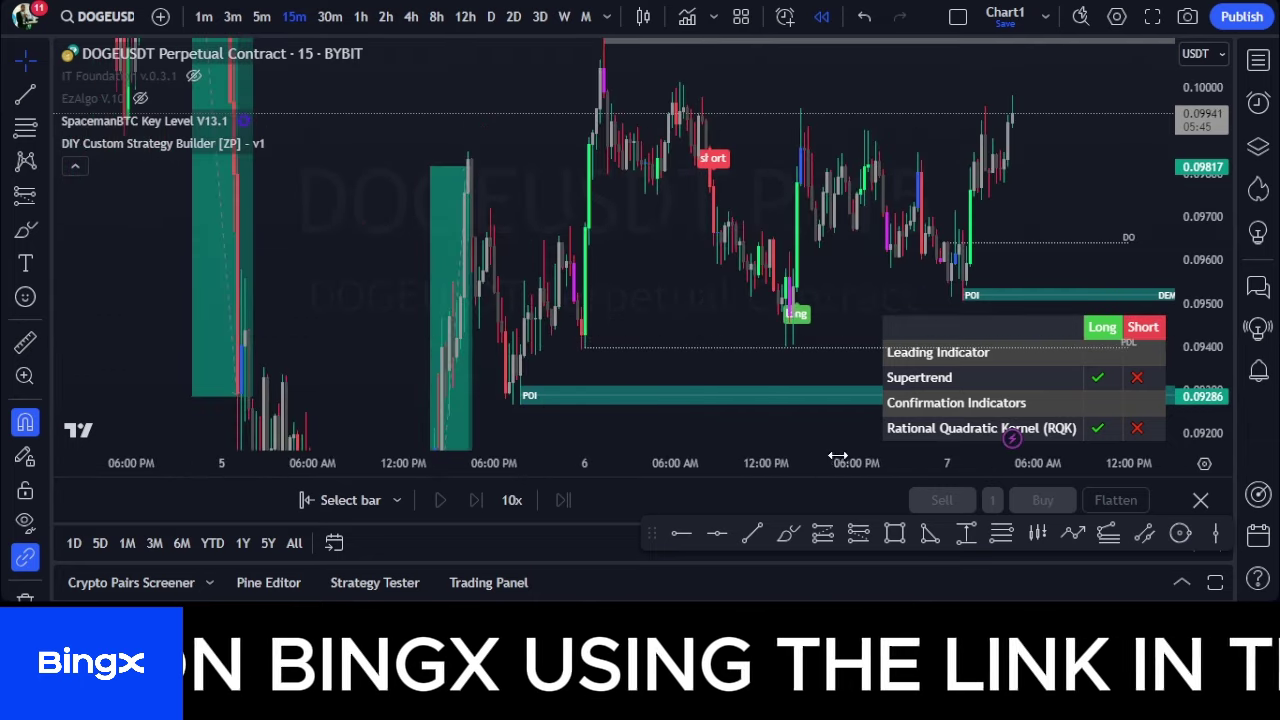